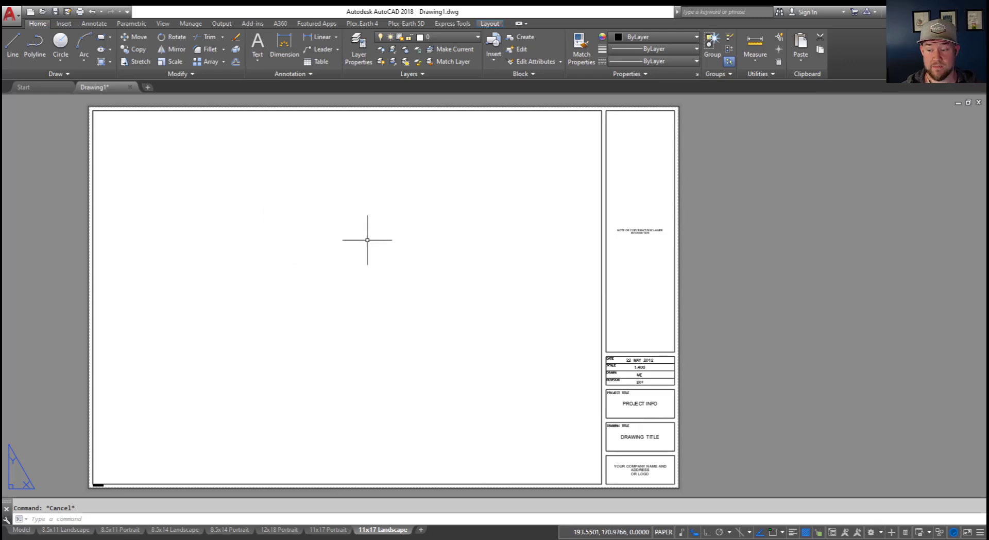
- Bring the title block into view and open the 1:400 scale text for in-place editing
middle_click_drag(662, 287, 563, 228)
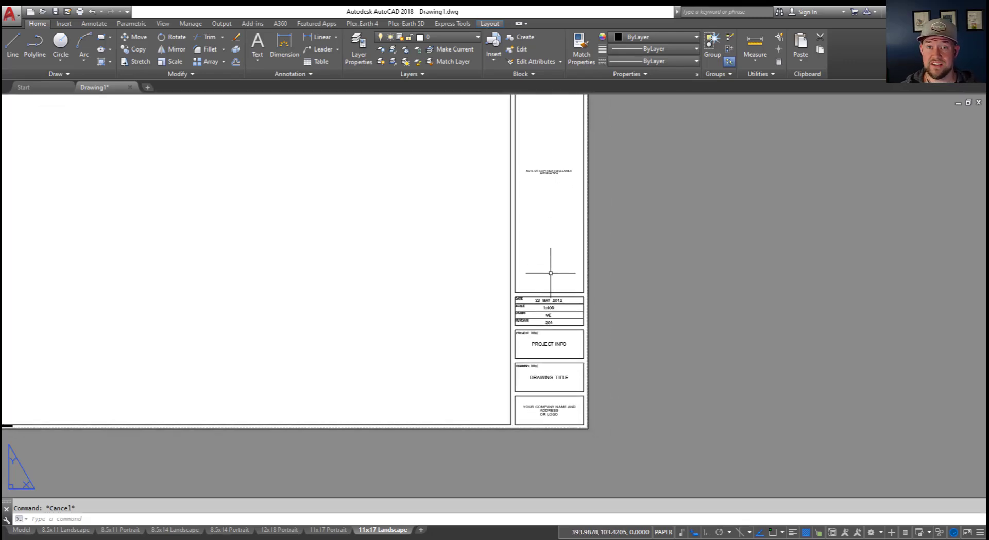
scroll(567, 289, "up", 4)
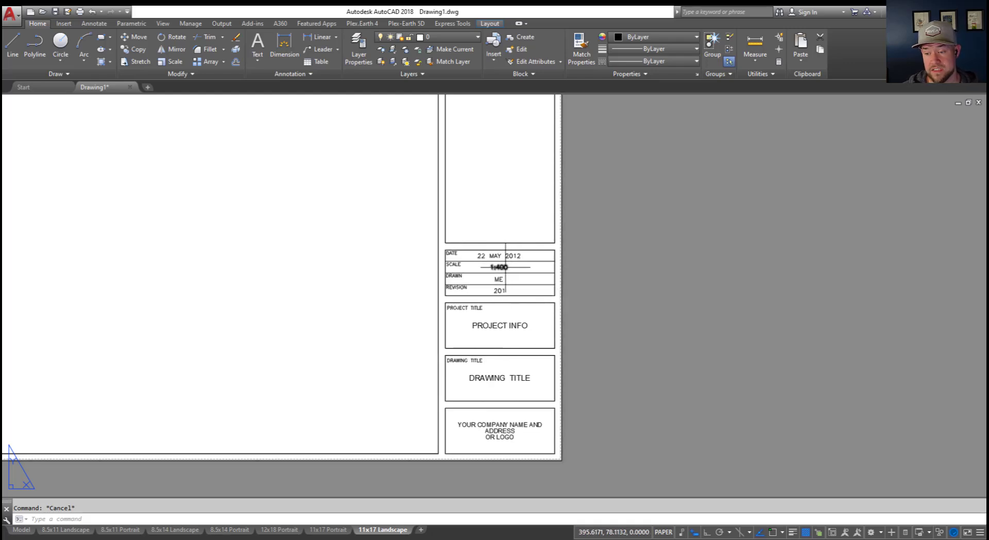
double_click(504, 267)
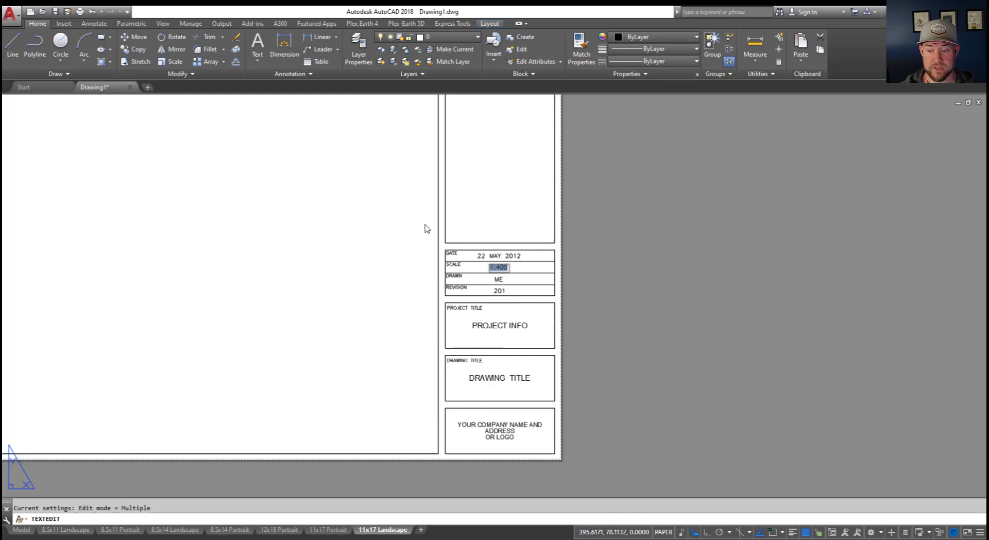
left_click(413, 249)
key("Escape")
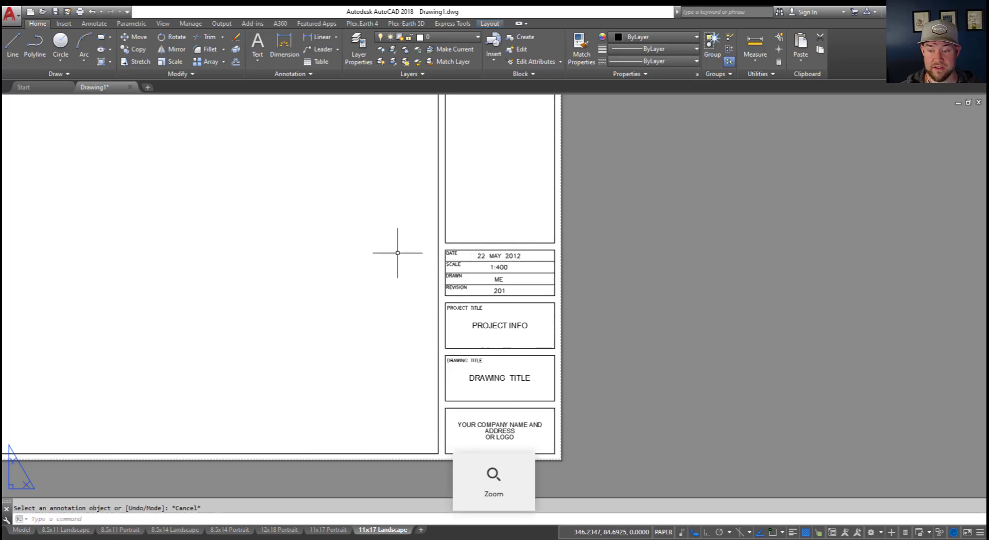
double_click(397, 253)
key("Escape")
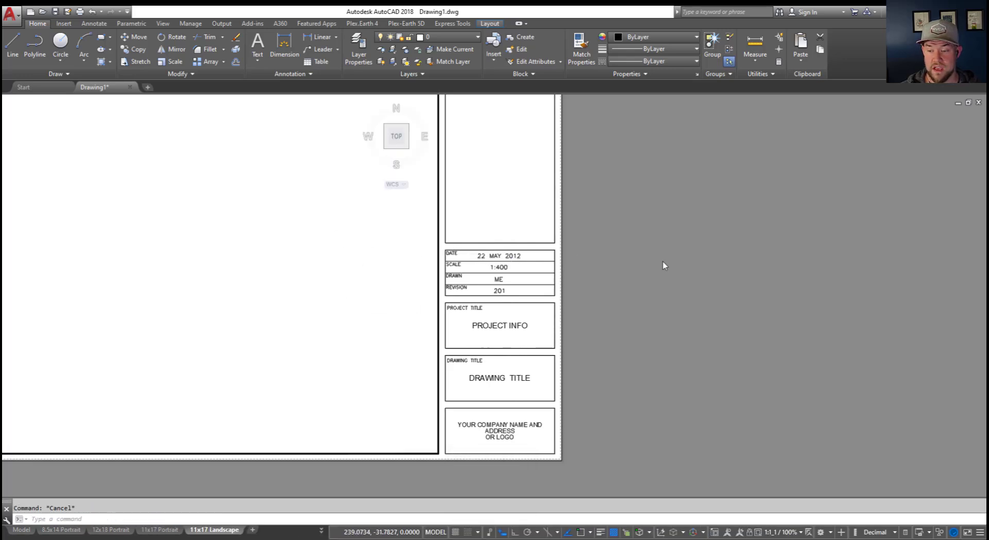
double_click(657, 267)
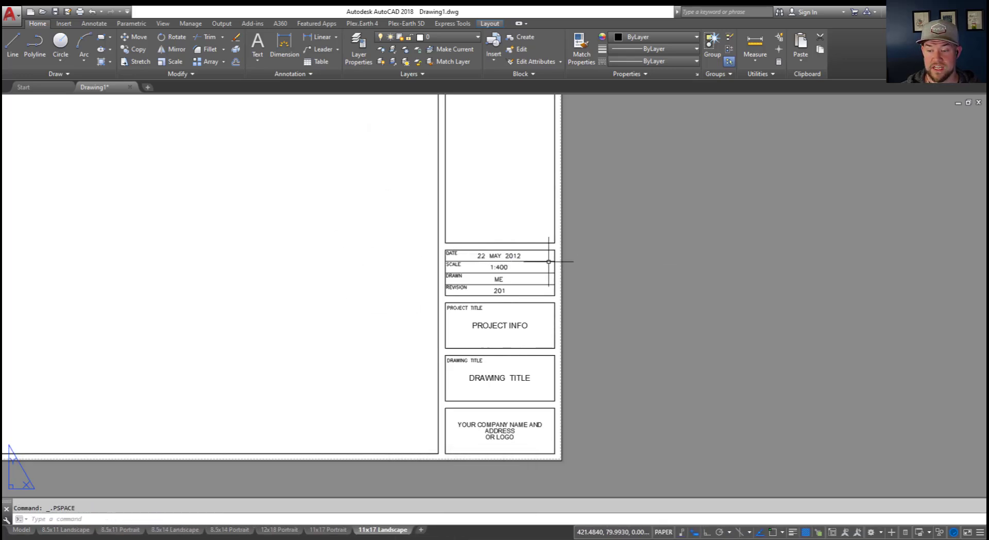
double_click(500, 267)
- Replace the scale text with an Objects > Object field reading the viewport's Standard scale (1:1000)
right_click(502, 270)
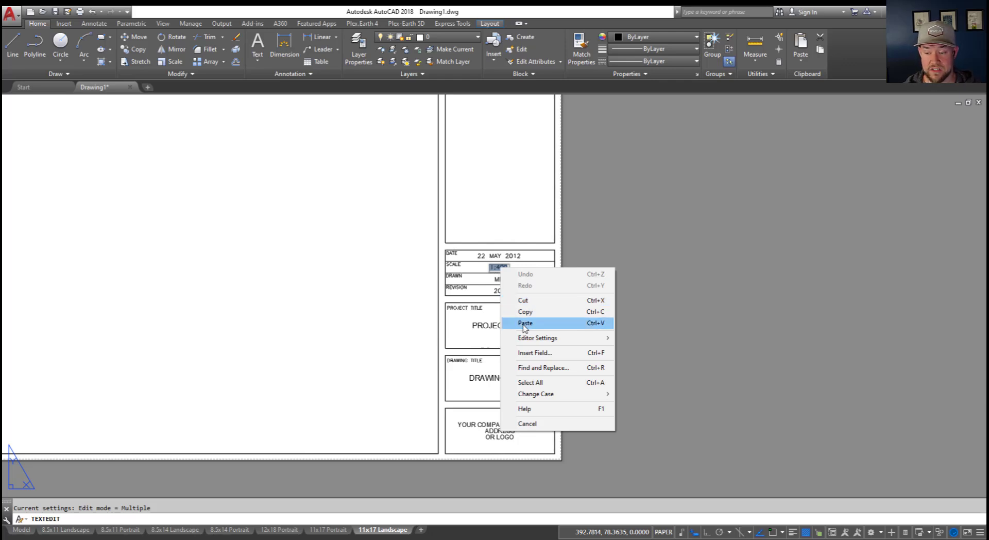
left_click(531, 358)
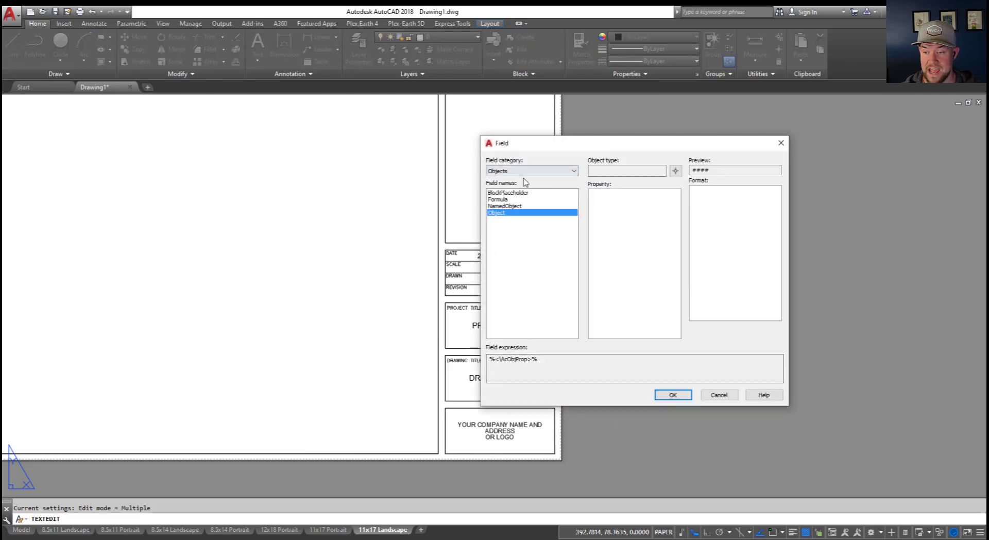
left_click(525, 172)
left_click(500, 207)
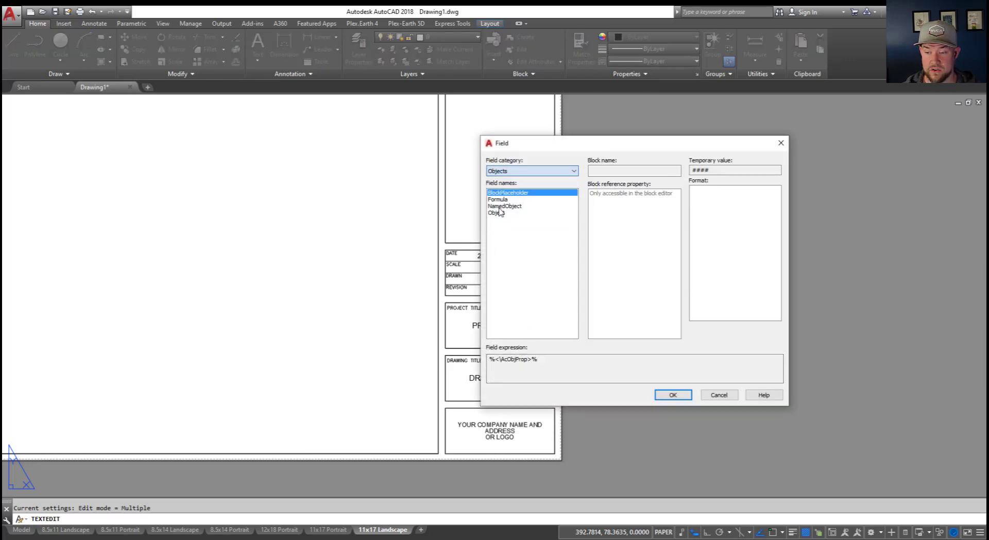
left_click(499, 213)
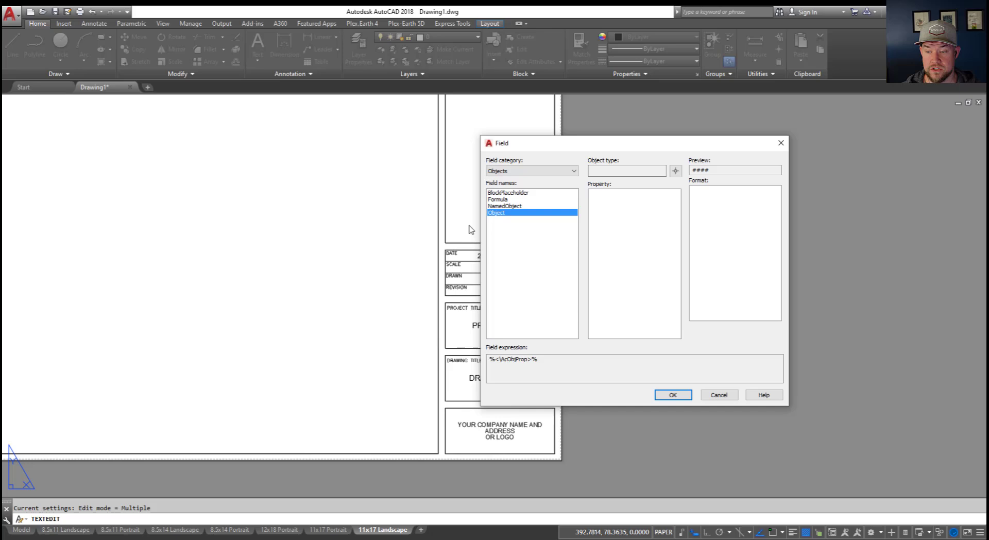
left_click(675, 172)
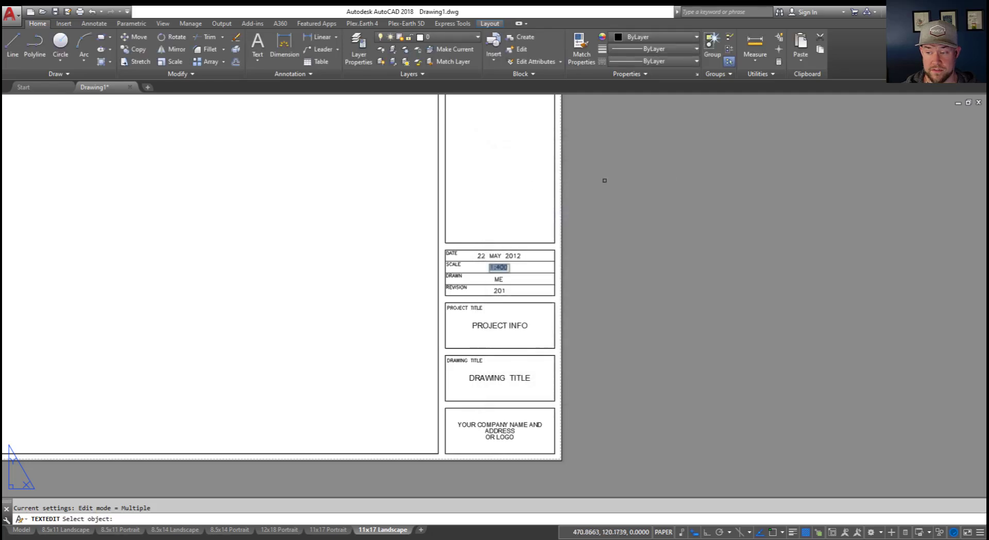
left_click(437, 214)
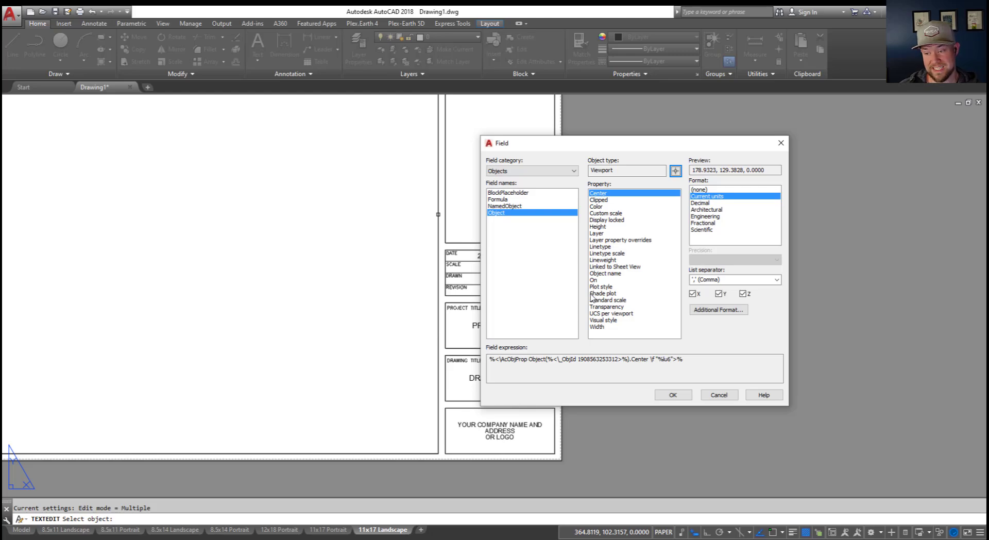
left_click(604, 301)
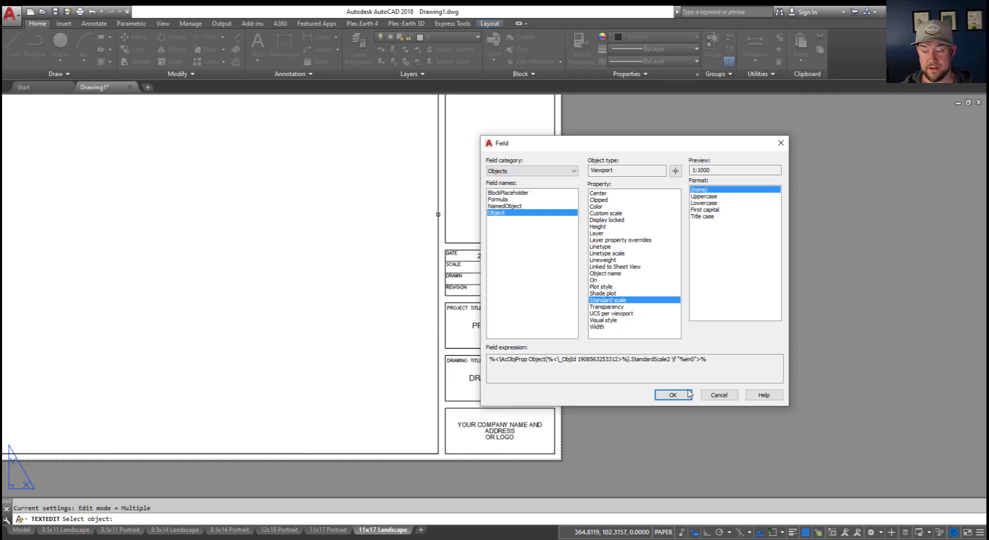
left_click(672, 394)
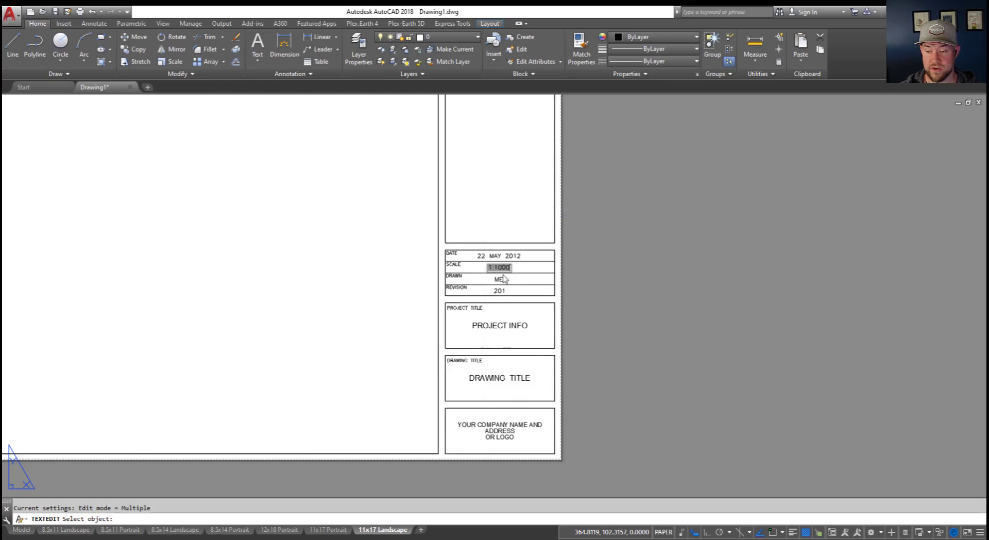
- Close the scale text editor and select the layout viewport
scroll(505, 280, "up", 4)
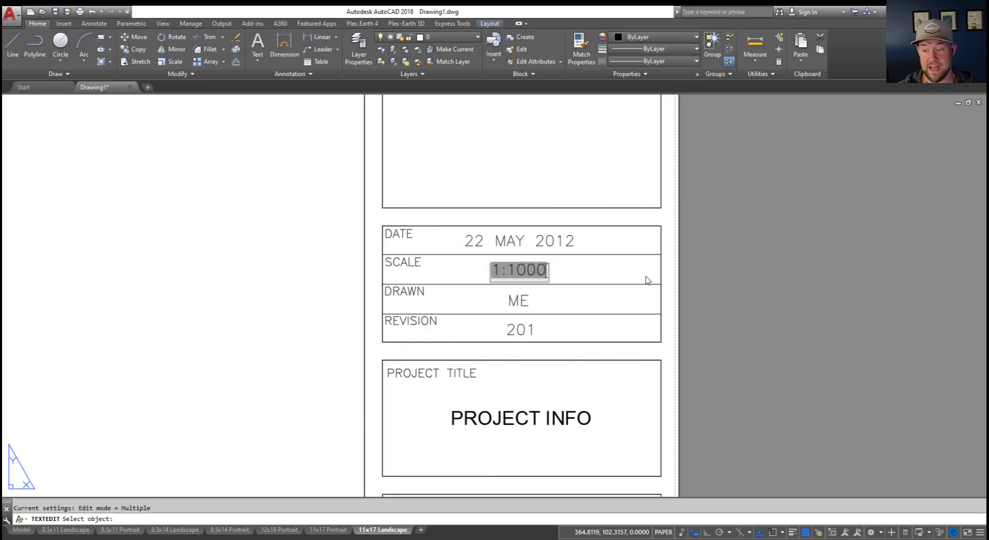
left_click(688, 282)
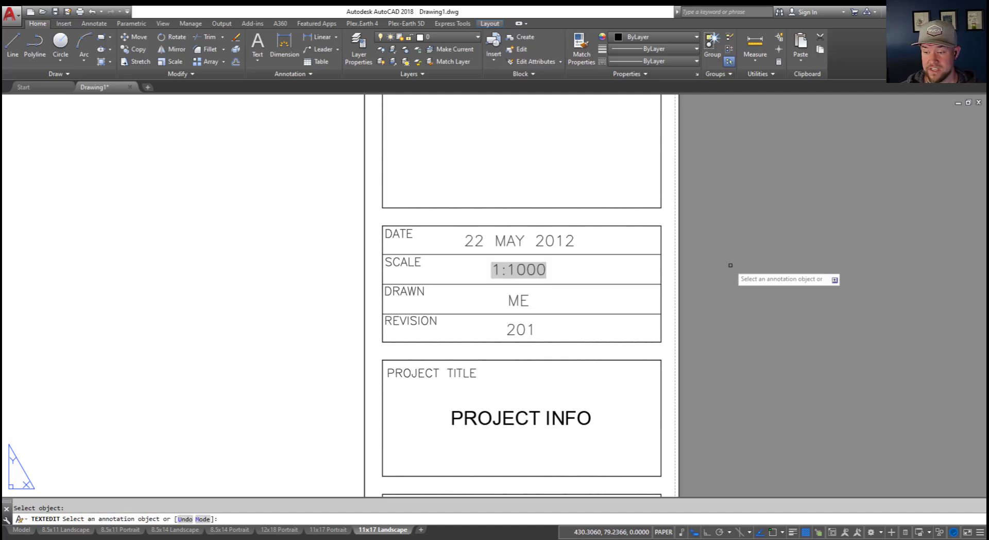
key("Escape")
left_click(529, 269)
scroll(765, 423, "down", 2)
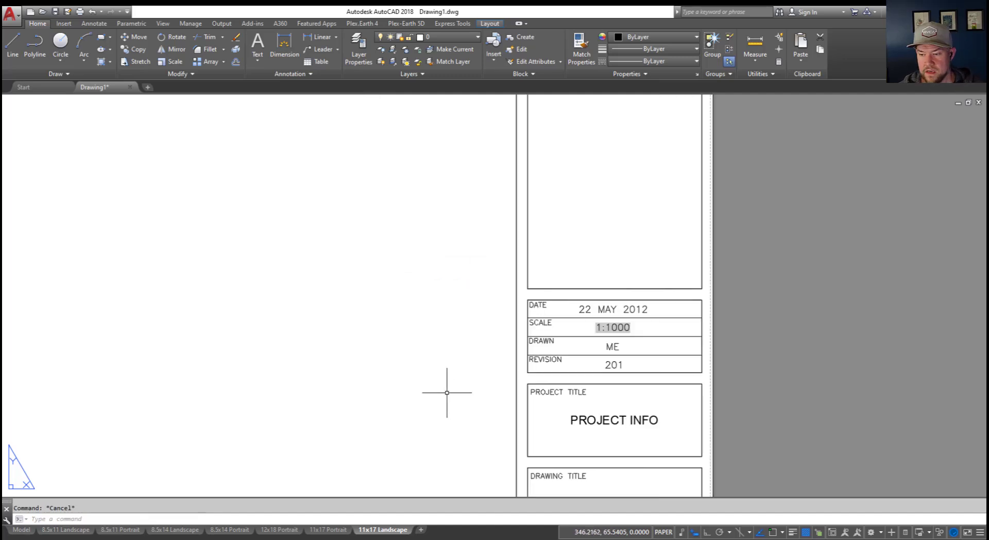
left_click(516, 269)
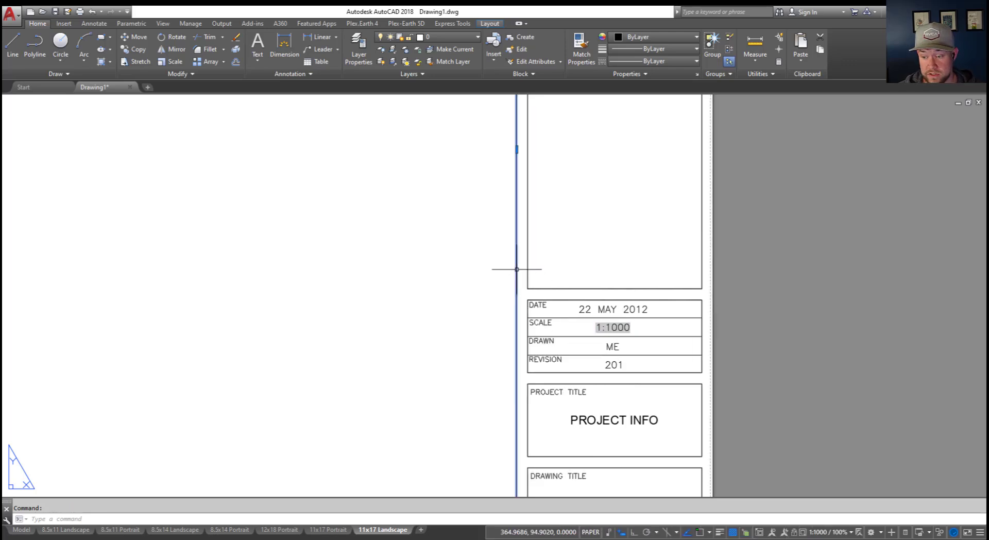
- Set the viewport scale to 1:30 and REGEN so the scale field reads 1:30
left_click(828, 532)
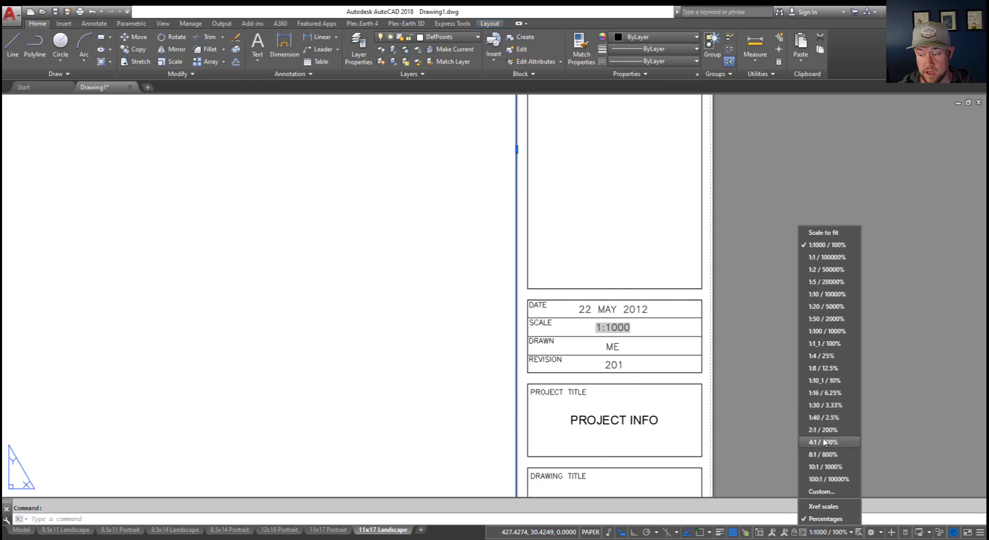
left_click(819, 405)
middle_click_drag(755, 350, 729, 336)
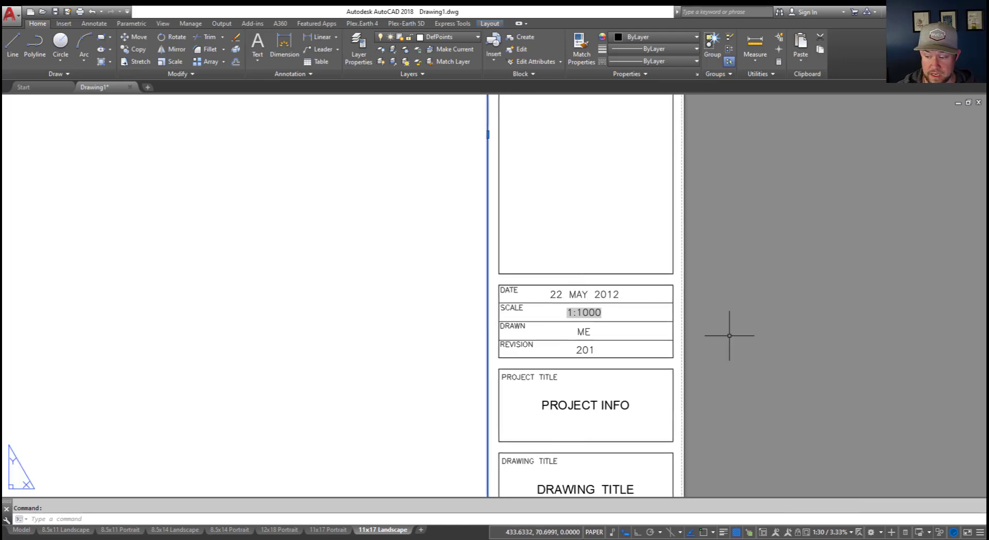
key("Escape")
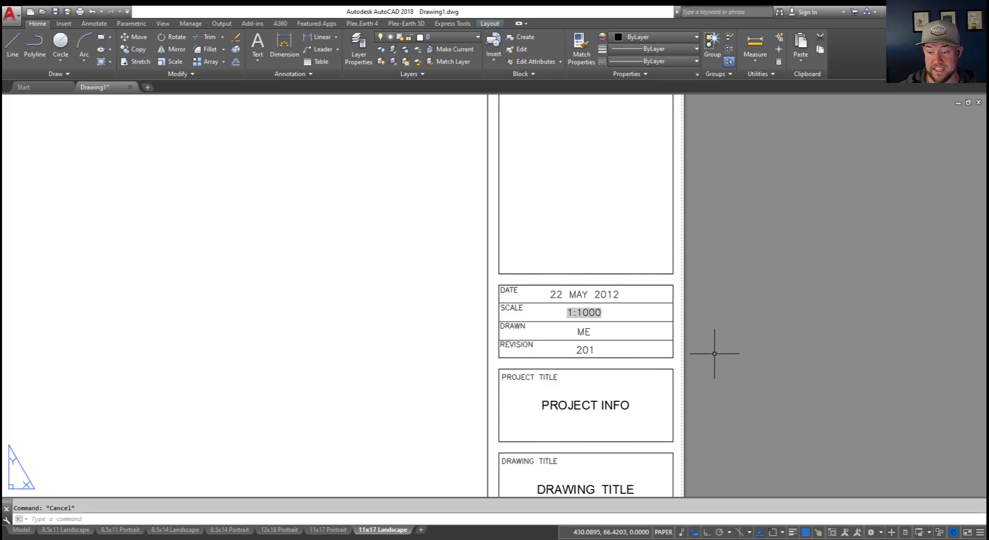
type("REGEN")
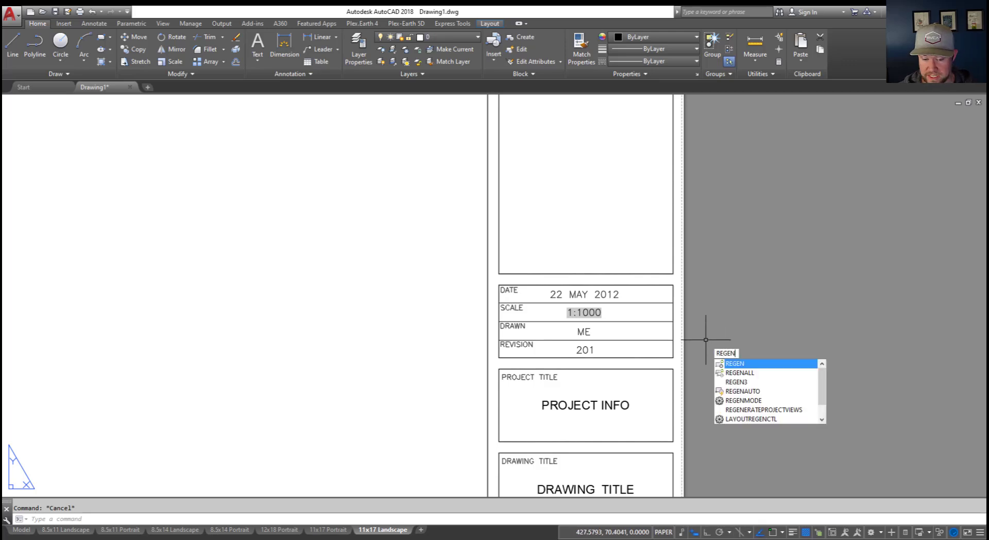
key("Return")
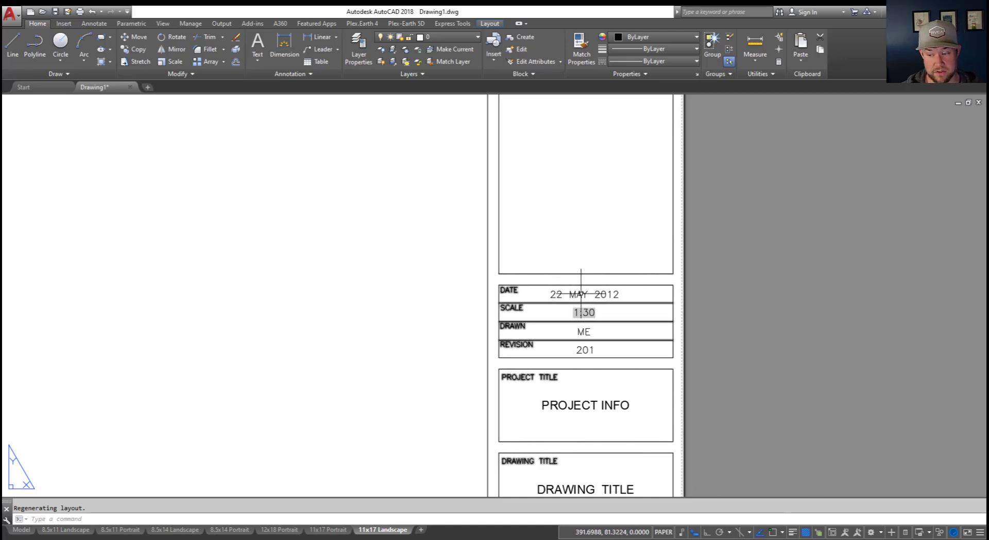
key("Escape")
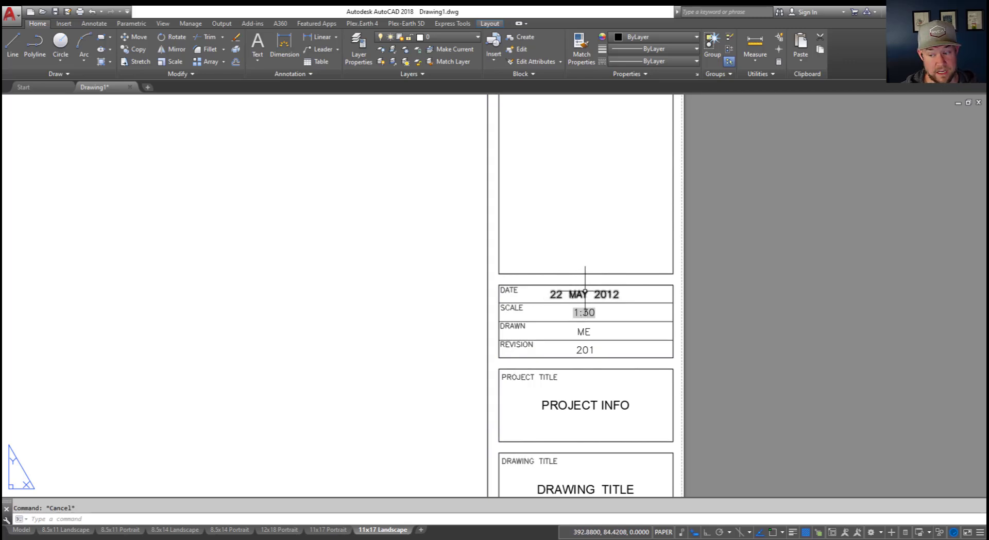
left_click(586, 294)
- Start a field in the date text and pick Date & Time > SaveDate
double_click(577, 294)
right_click(577, 295)
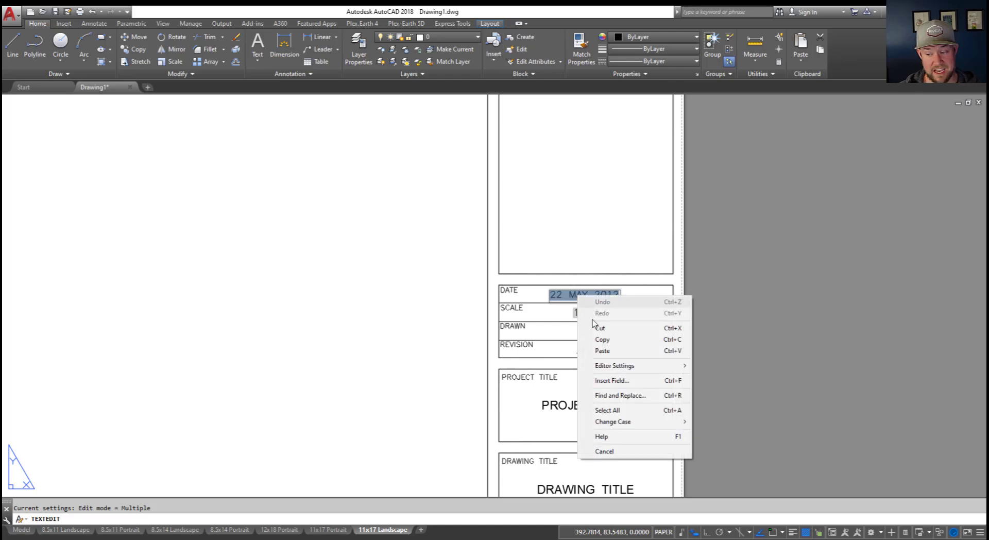
left_click(621, 381)
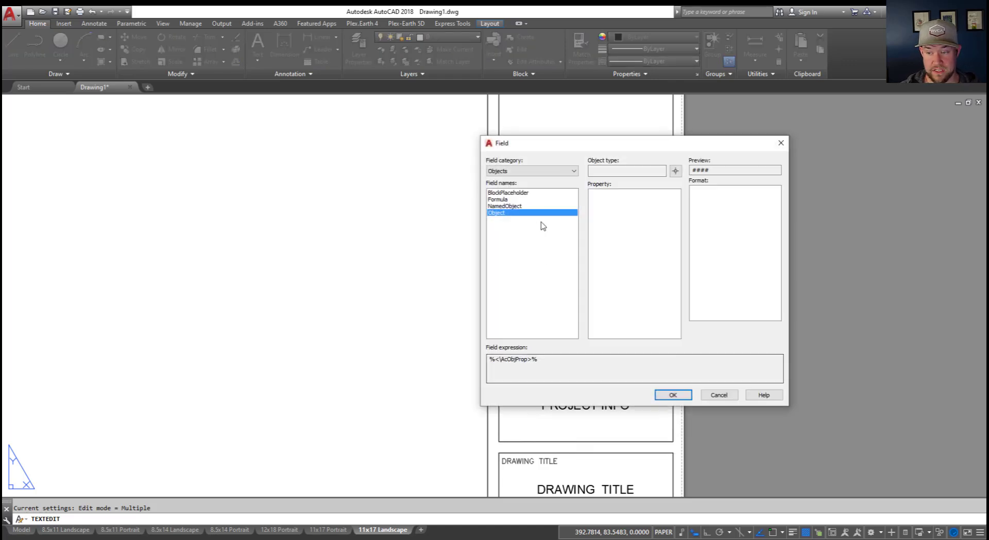
left_click(526, 171)
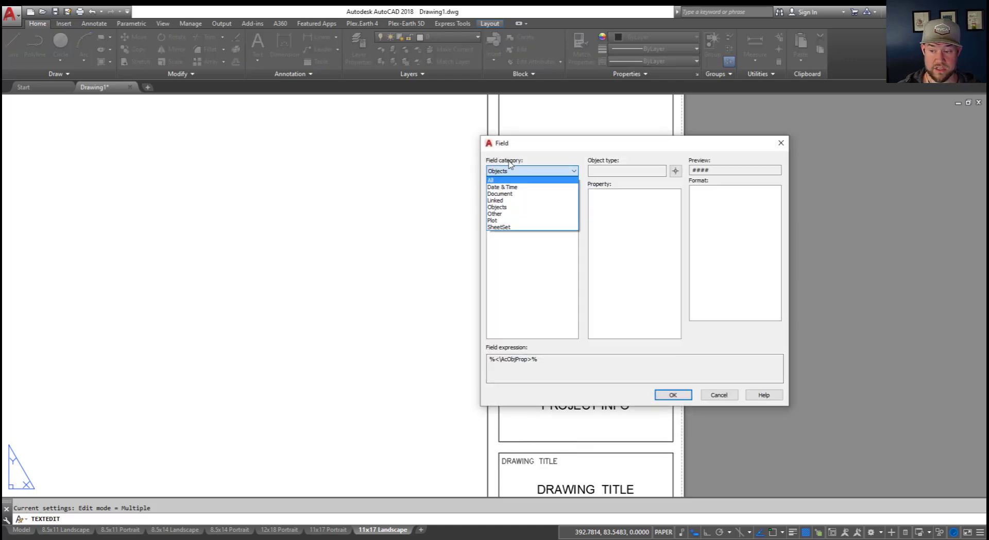
left_click(507, 187)
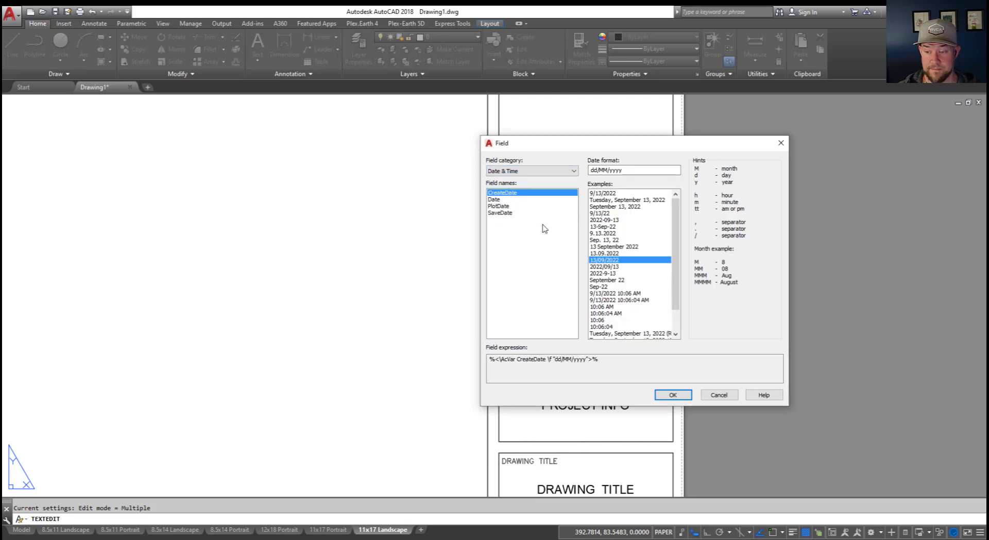
left_click(496, 199)
left_click(505, 213)
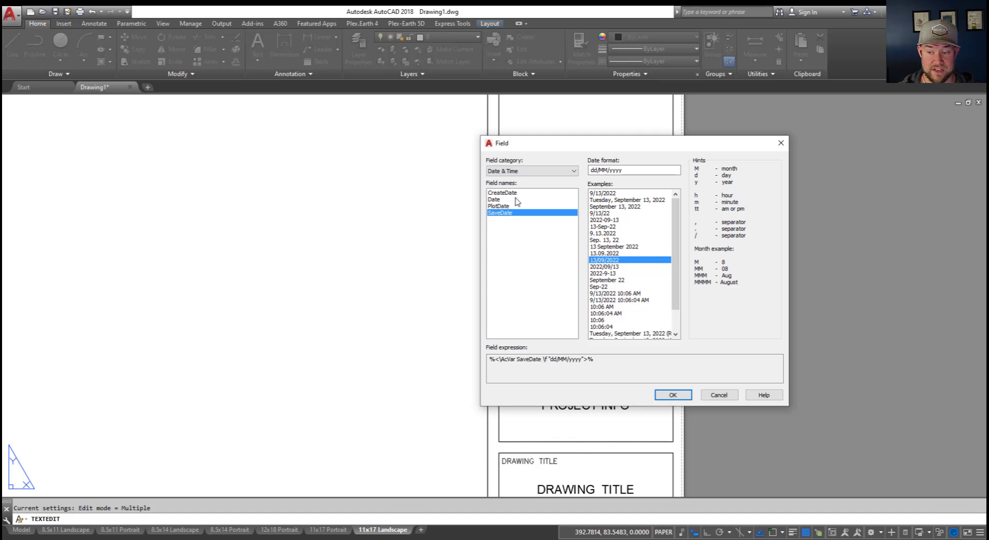
left_click(513, 192)
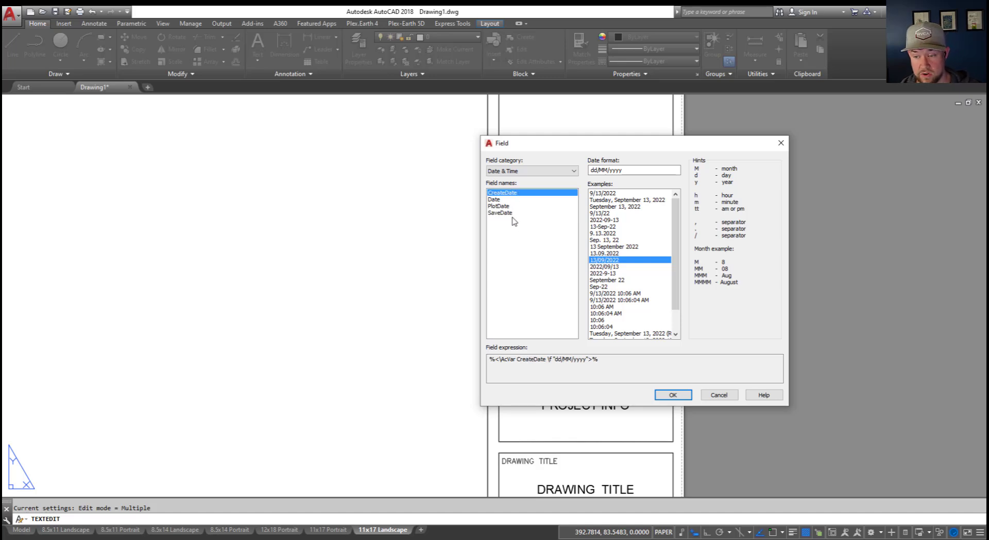
left_click(509, 214)
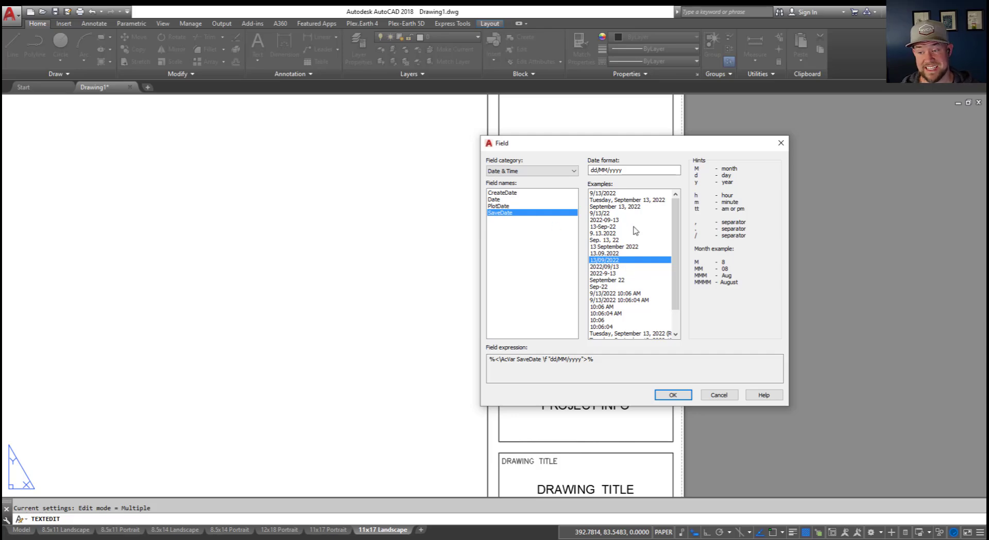
- Choose the 13-Sep-22 (d-MMM-yy) format and insert the SaveDate field into the DATE cell
scroll(634, 268, "down", 2)
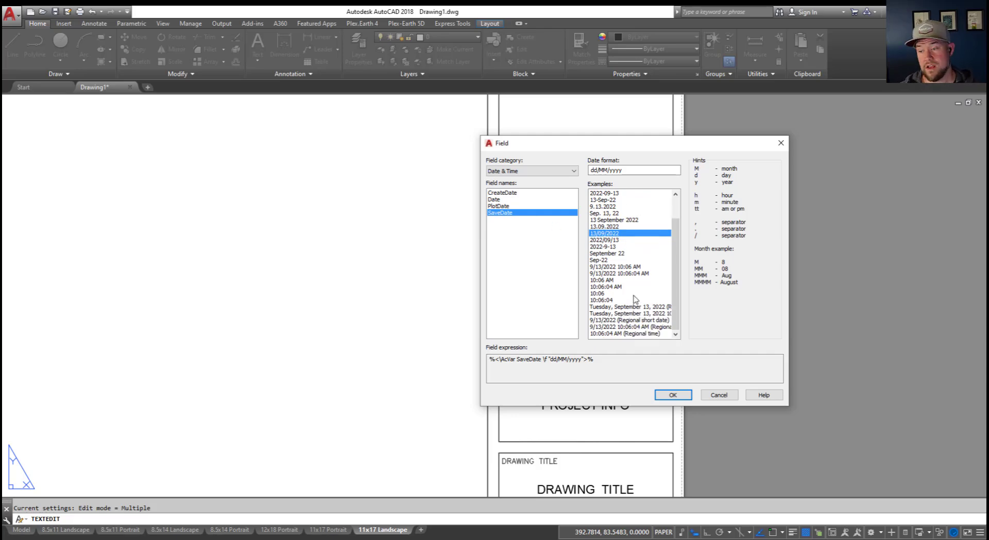
scroll(635, 295, "up", 2)
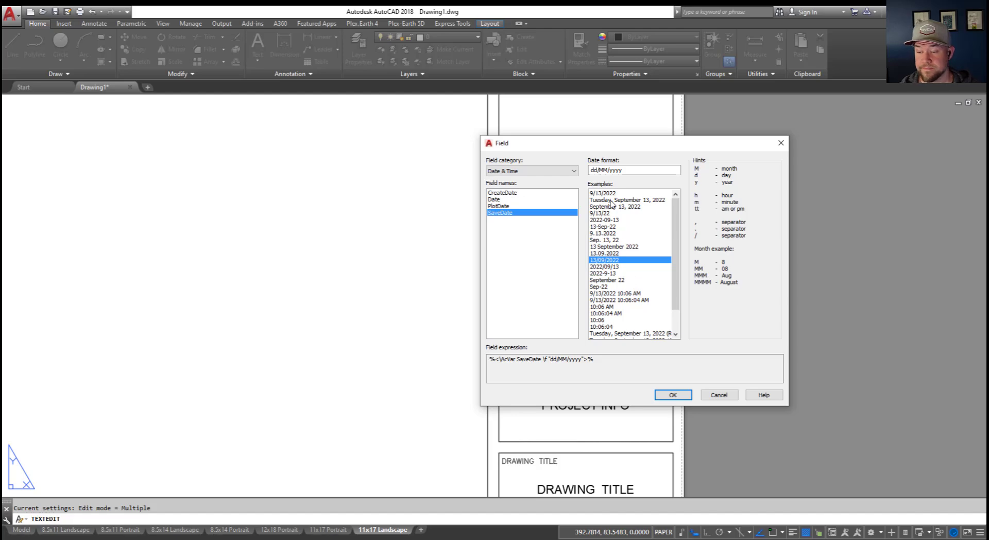
left_click(610, 227)
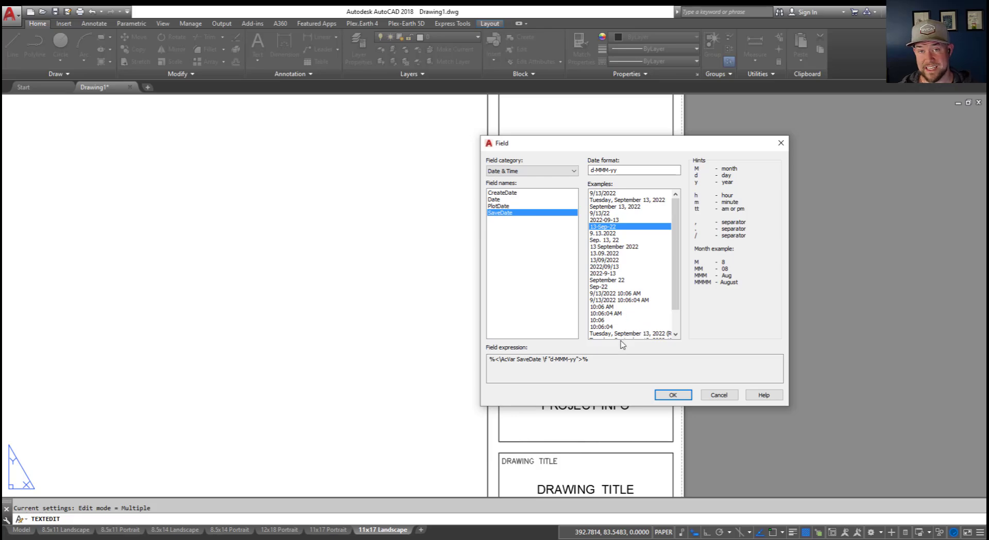
left_click(685, 396)
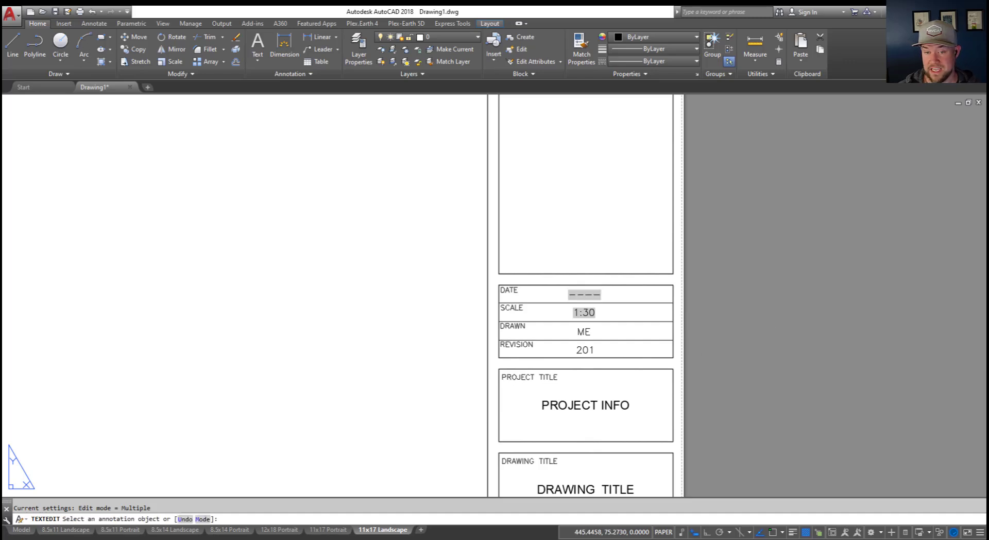
- Save the drawing as EXAMPLE.dwg so the DATE field displays 13-Sep-22
key("Escape")
key("ctrl+s")
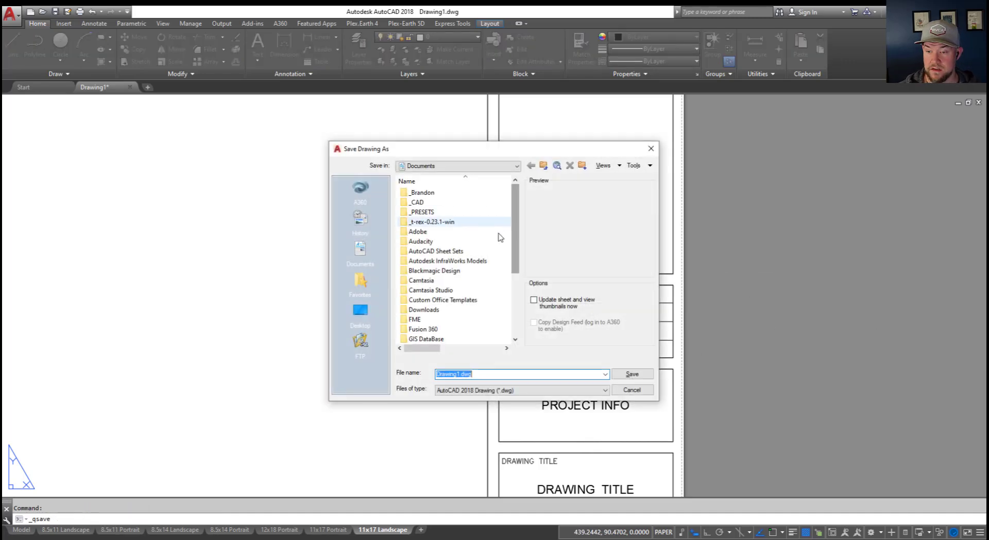
type("Template")
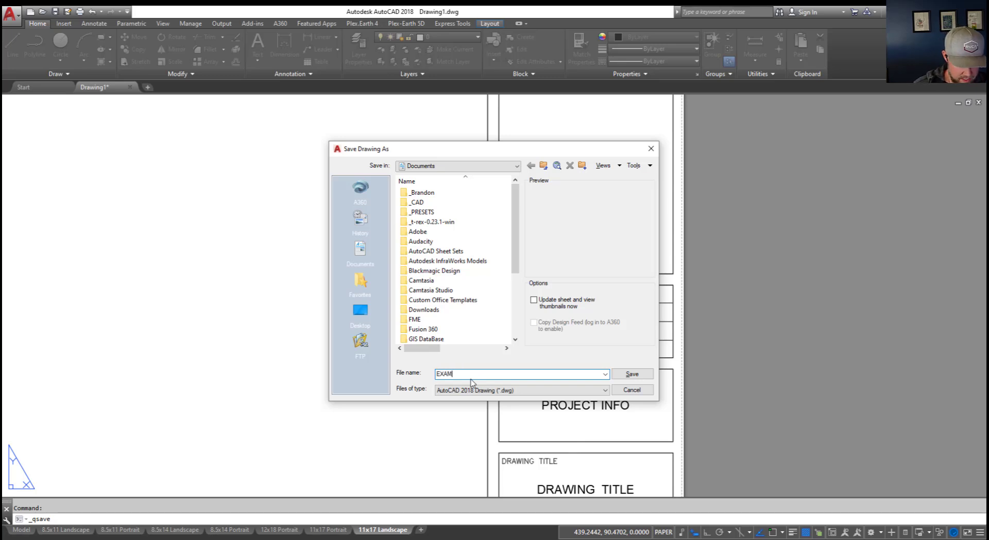
key("Return")
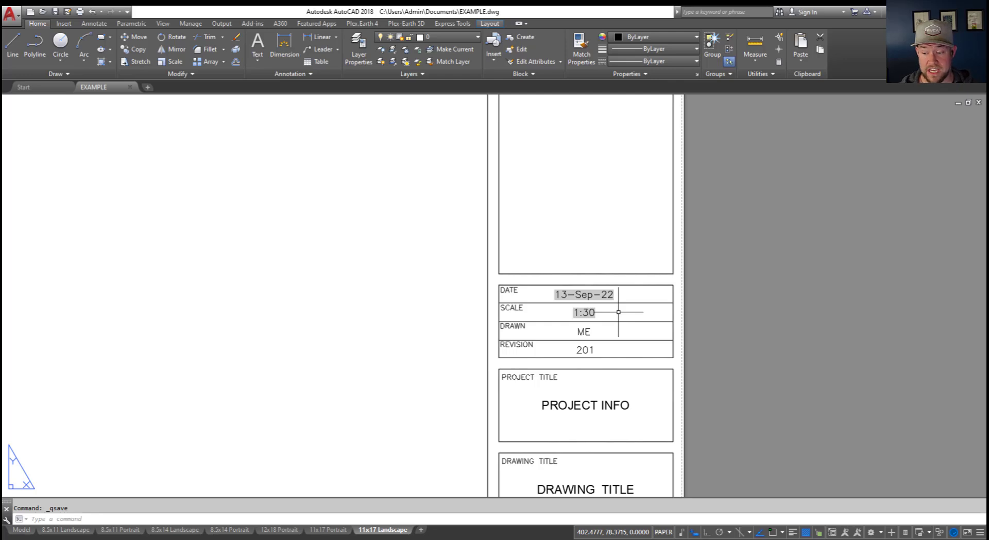
scroll(473, 274, "down", 1)
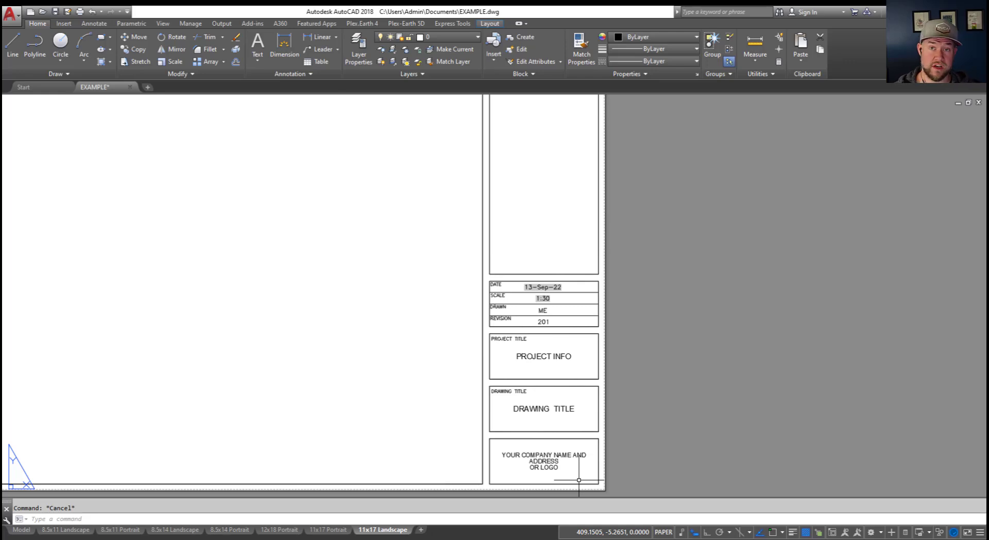
middle_click_drag(392, 388, 410, 397)
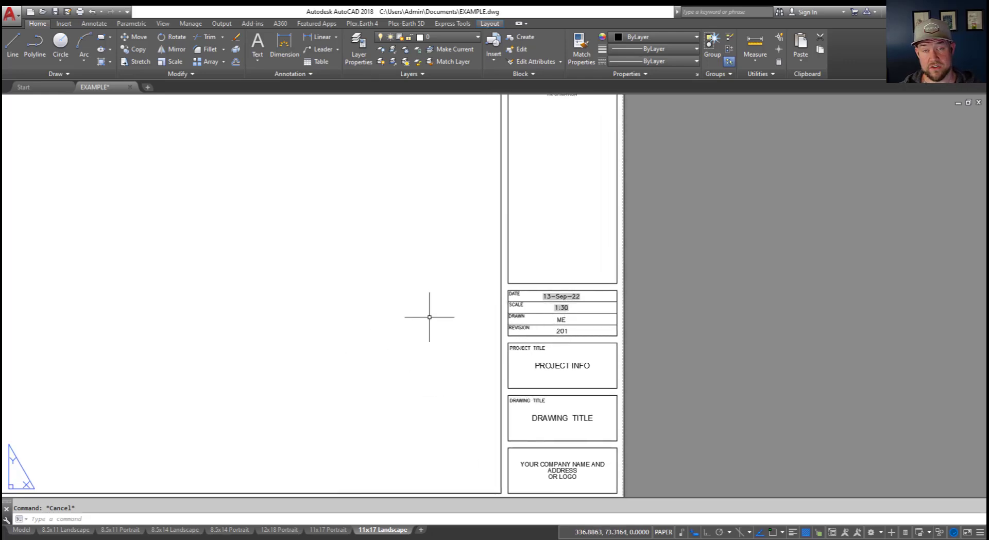
middle_click_drag(354, 335, 469, 349)
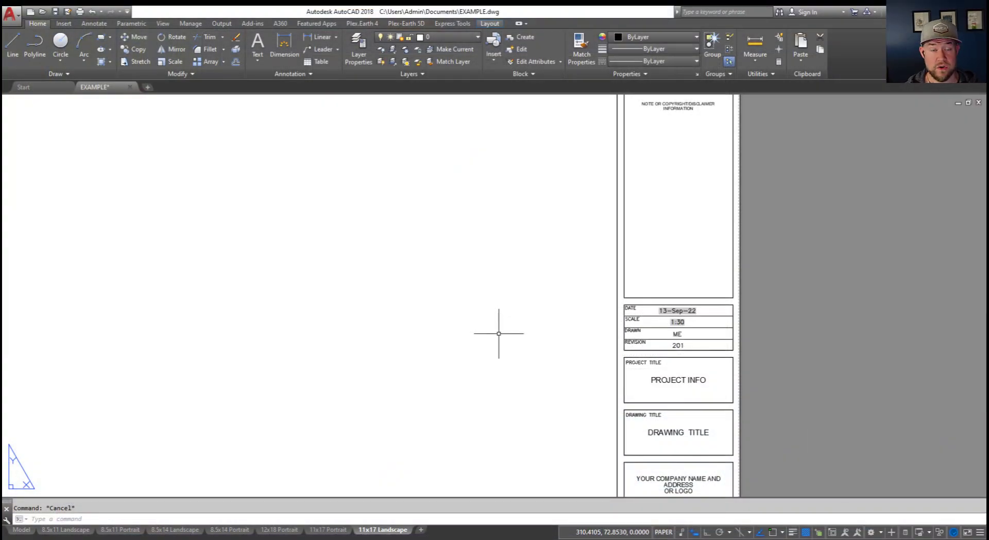
middle_click_drag(386, 324, 607, 293)
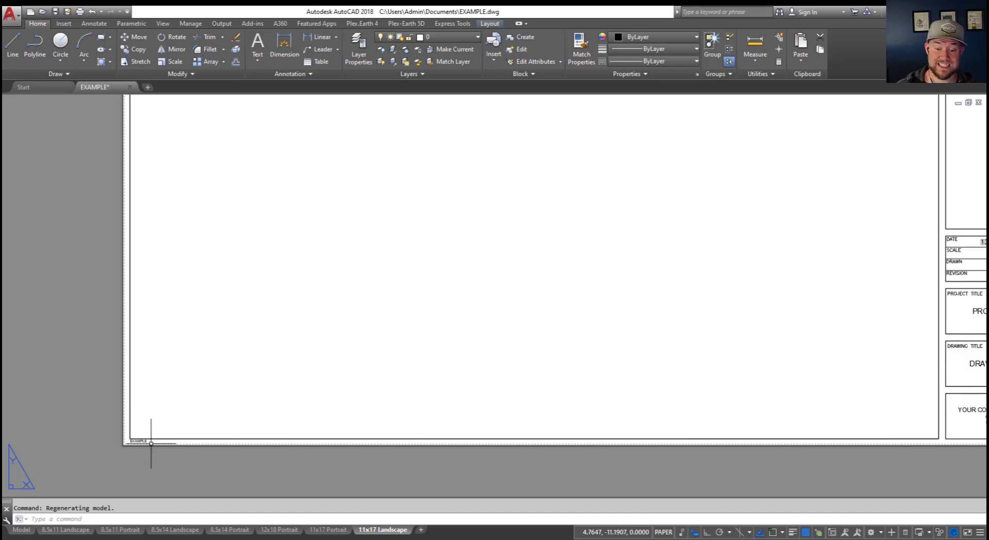
- Replace the EXAMPLE label with 'FILE PATH:' and widen its text box
scroll(144, 437, "up", 4)
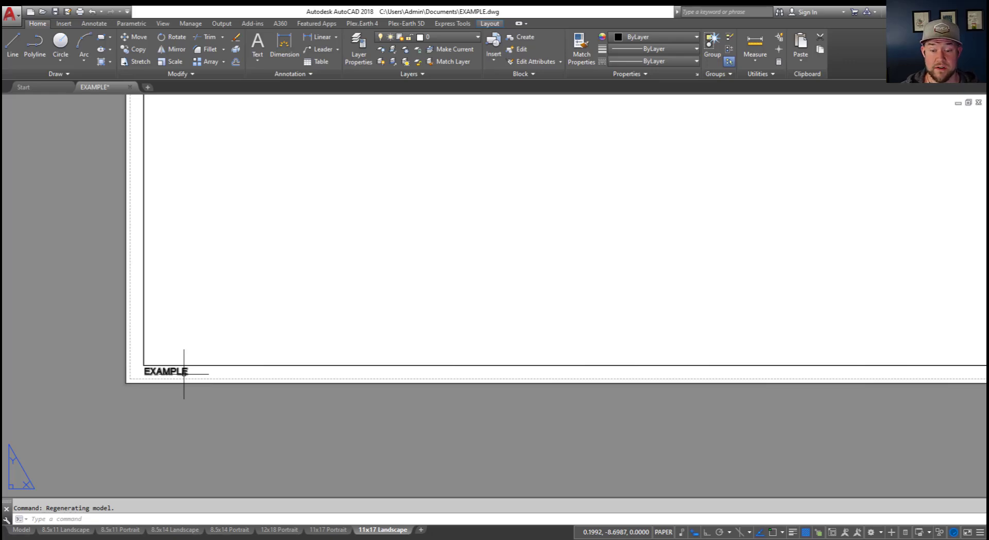
double_click(184, 371)
double_click(173, 372)
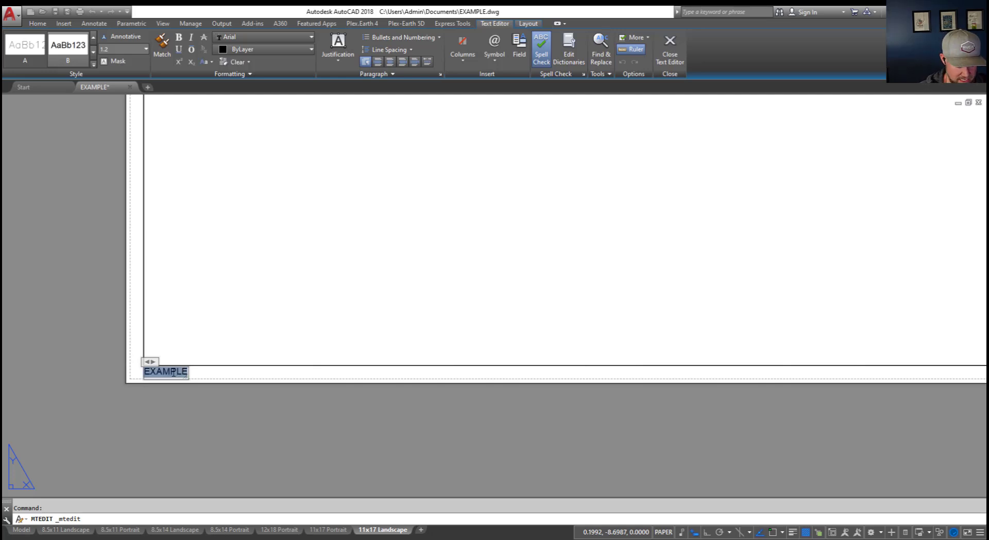
type("FILE PATH")
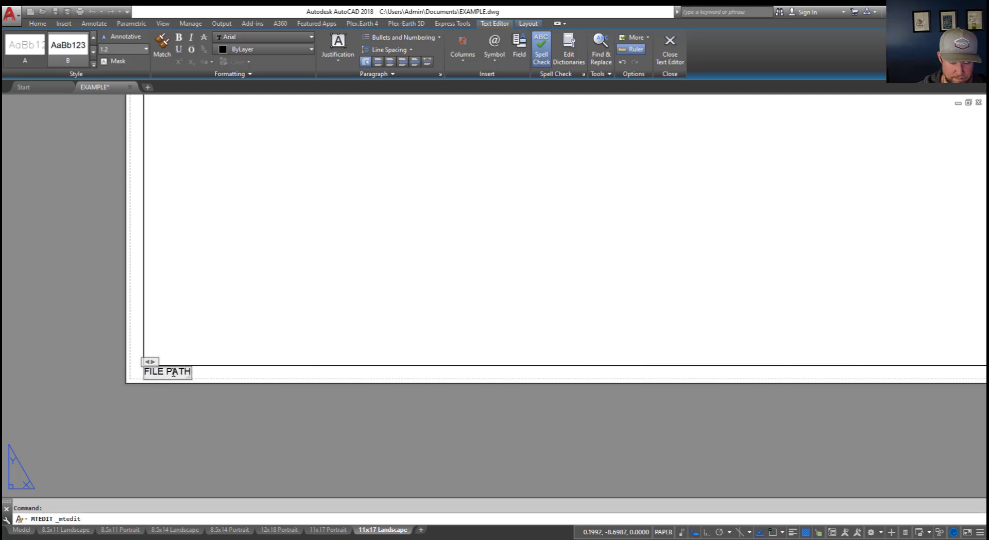
type(":")
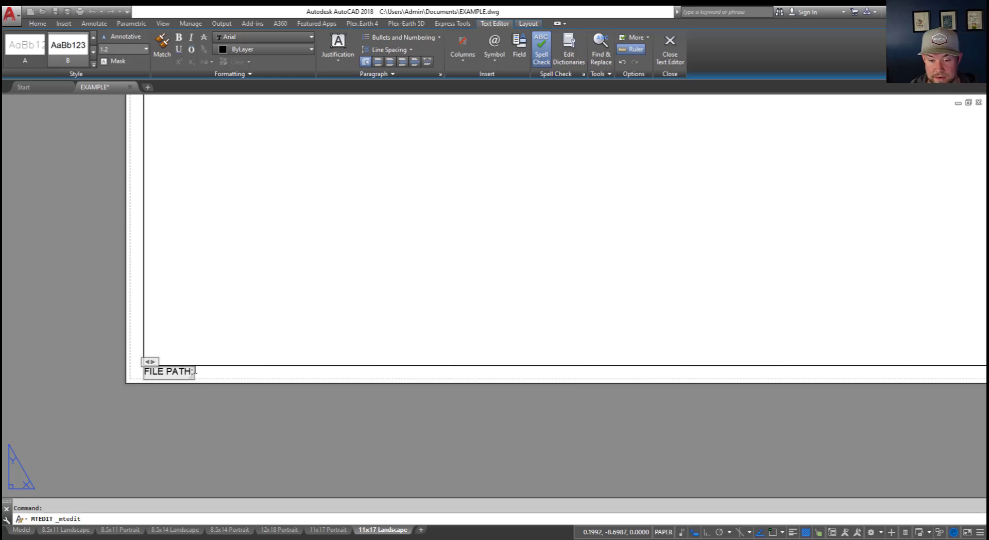
left_click_drag(154, 361, 773, 358)
- Add a Document > Filename field showing the full path and file name
right_click(284, 371)
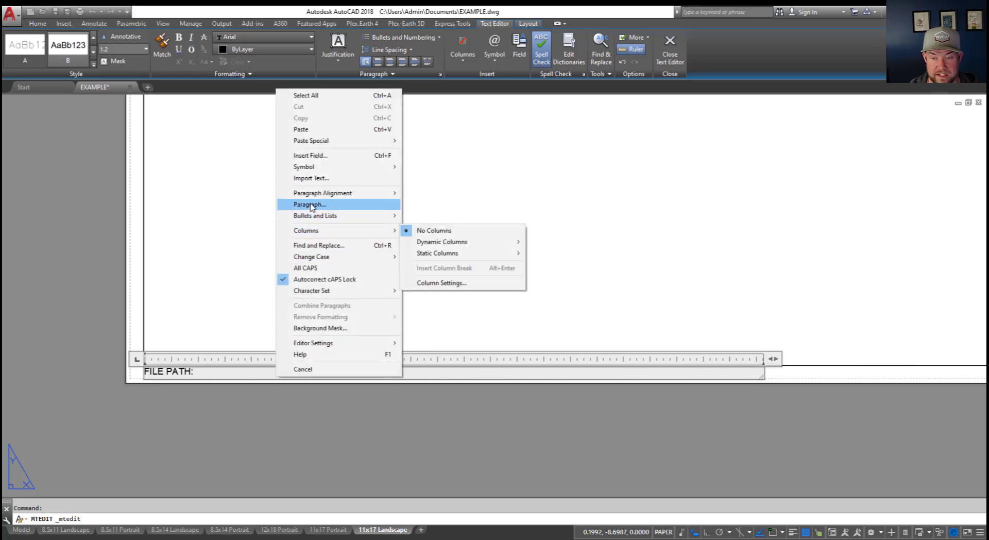
left_click(322, 156)
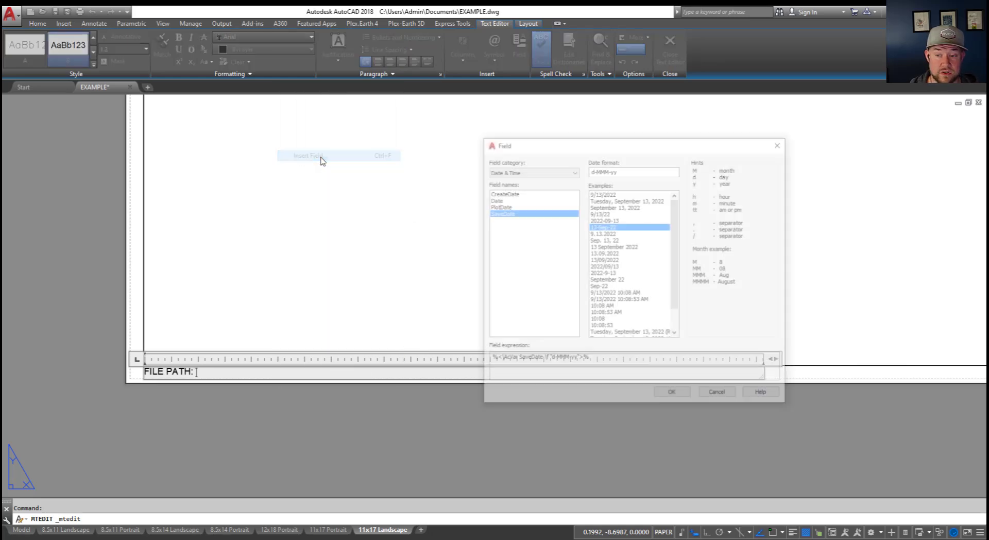
left_click(536, 172)
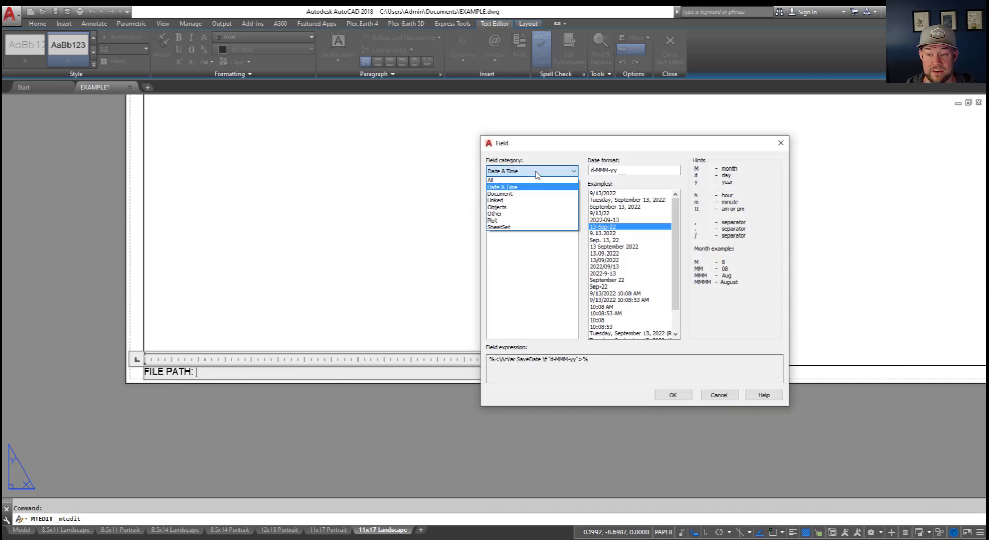
left_click(497, 193)
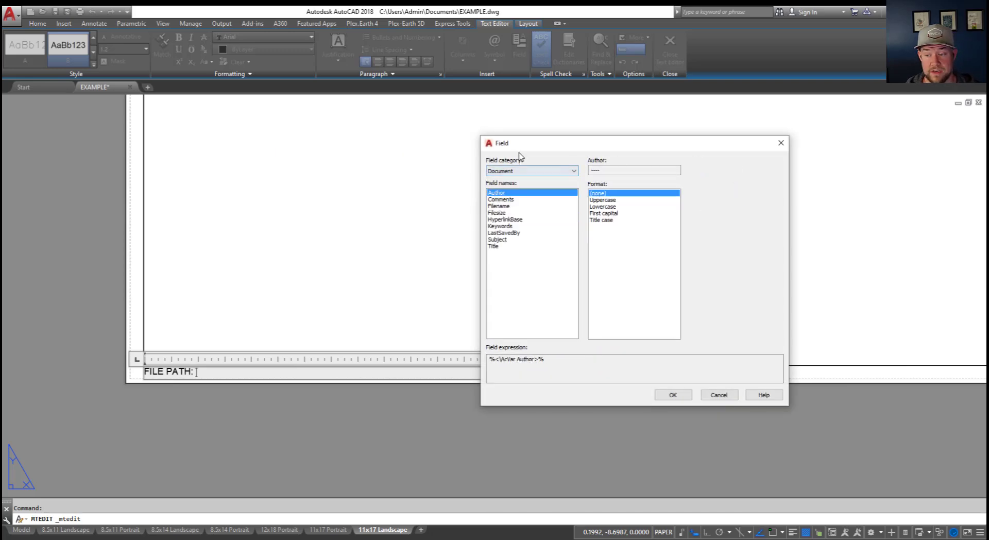
left_click(507, 207)
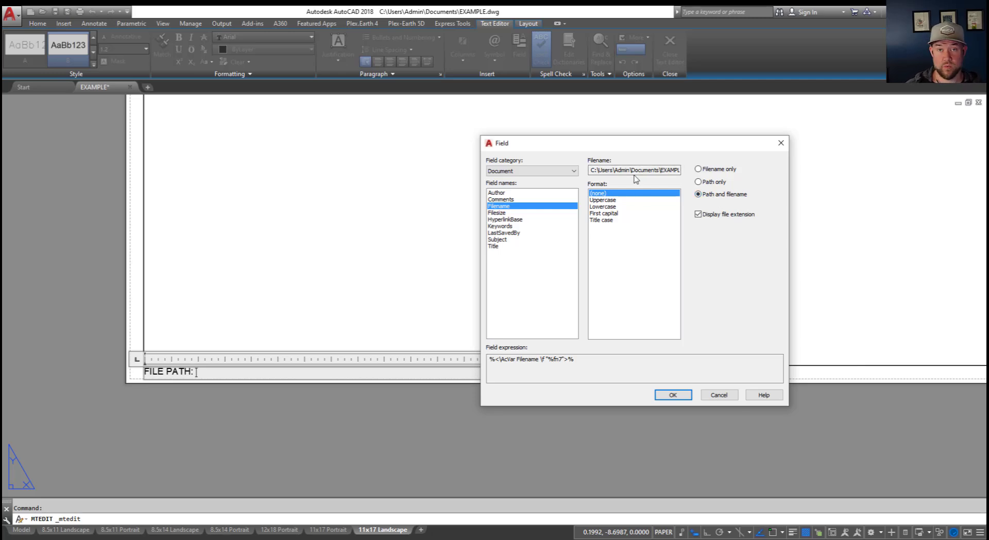
left_click(685, 397)
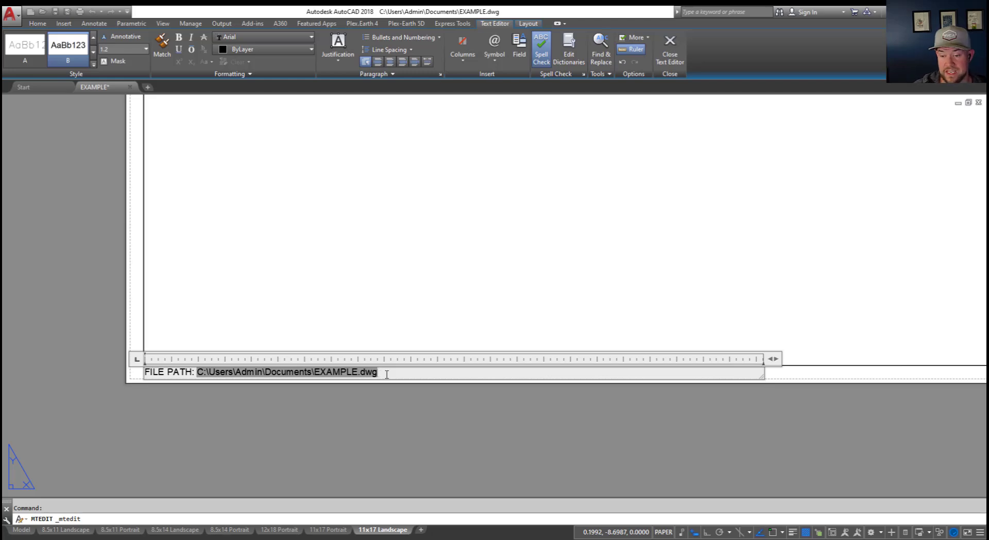
- Type 'PLOT DATE:' followed by a Date & Time PlotDate field, then close the editor
type("PLOT")
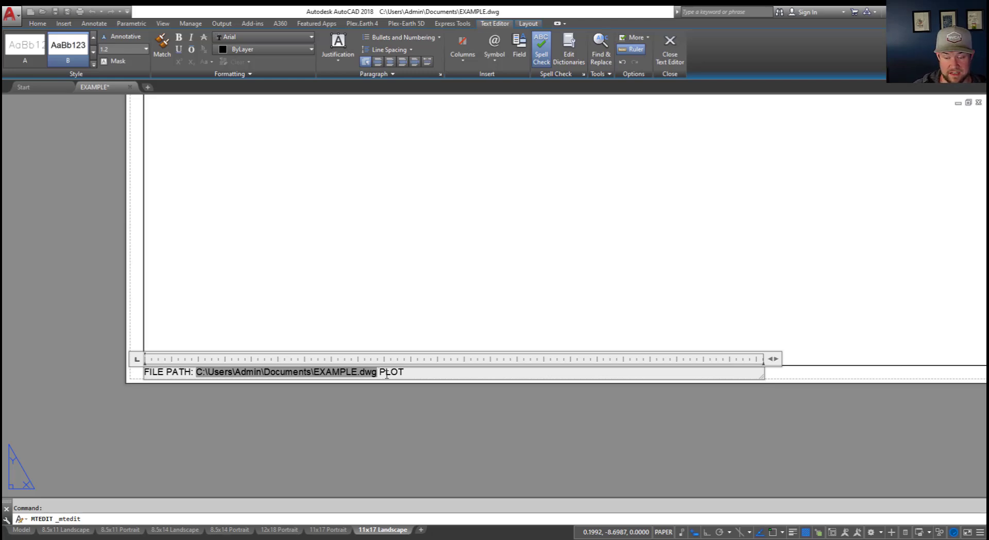
type(" DATE:")
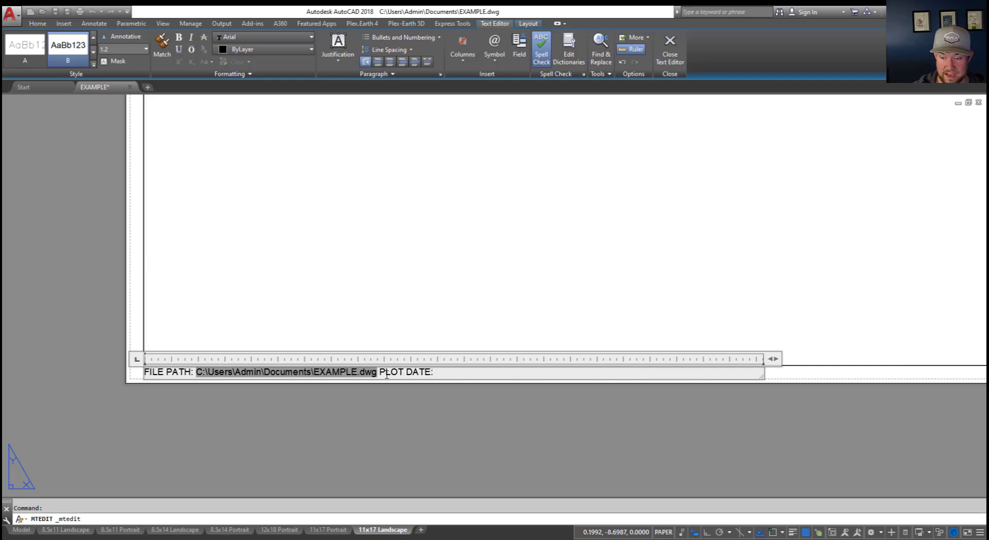
right_click(440, 372)
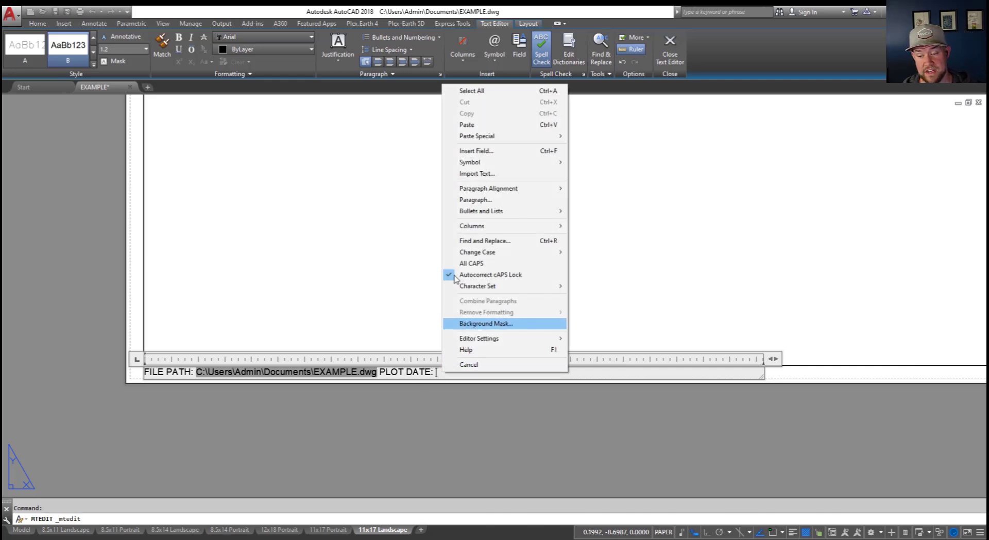
left_click(499, 150)
left_click(512, 171)
left_click(514, 187)
left_click(506, 207)
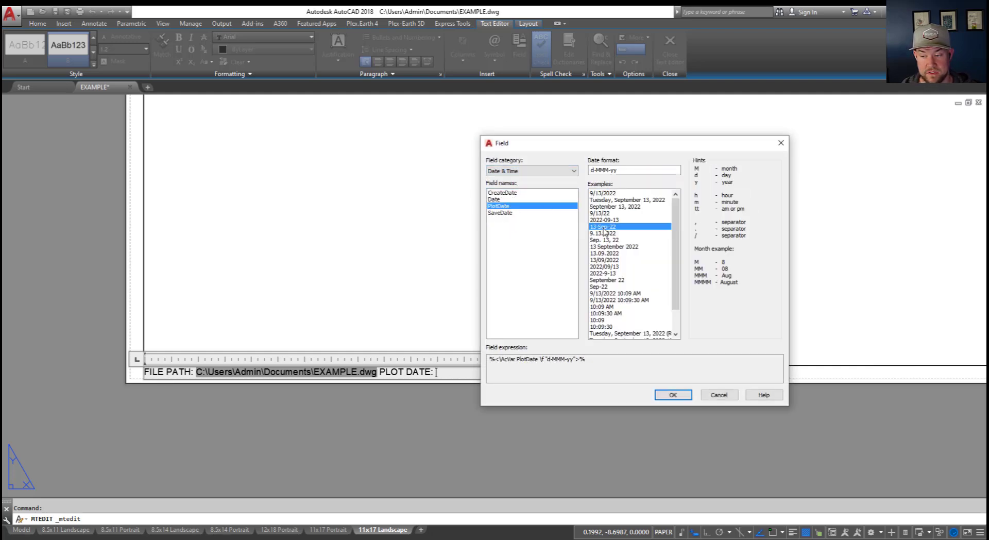
left_click(670, 395)
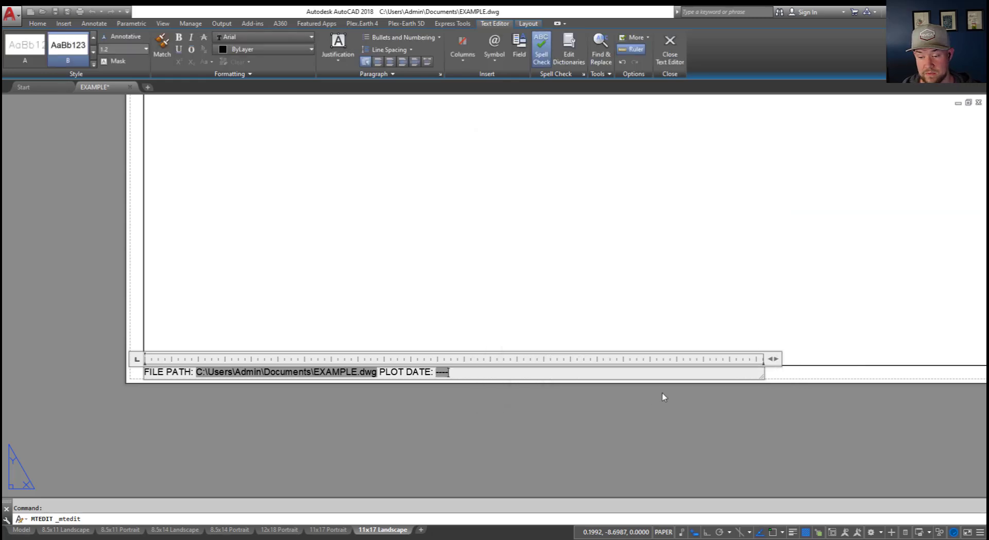
left_click(490, 410)
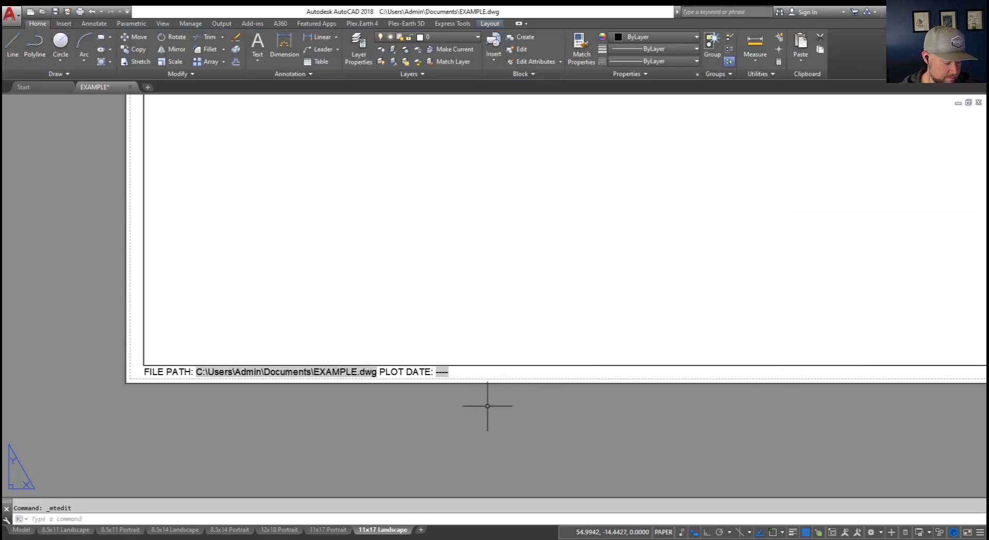
- Zoom out and pan so the whole 11x17 sheet and its title block are visible
key("Escape")
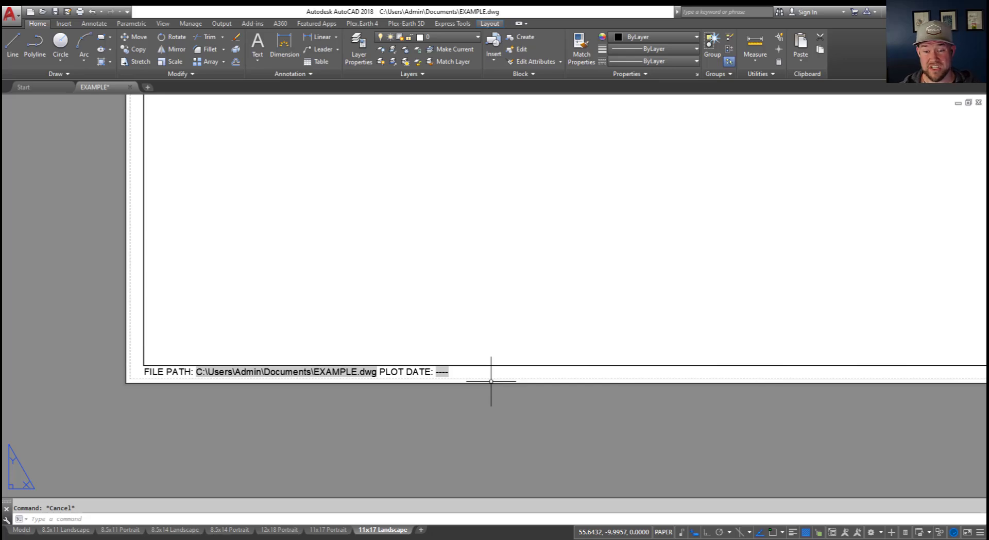
scroll(491, 382, "down", 2)
scroll(529, 269, "down", 1)
scroll(435, 320, "up", 1)
scroll(512, 284, "down", 2)
middle_click_drag(444, 304, 316, 333)
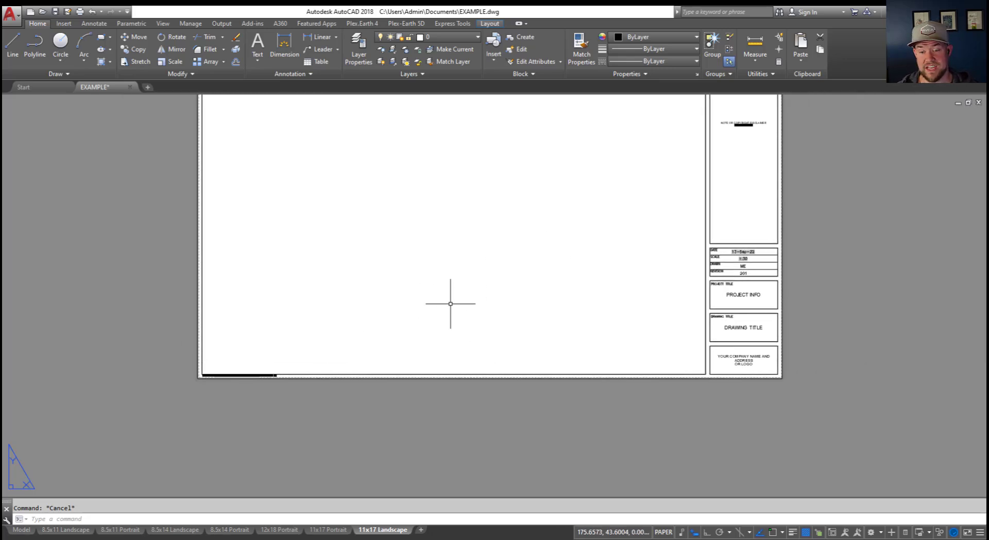
middle_click_drag(452, 302, 400, 333)
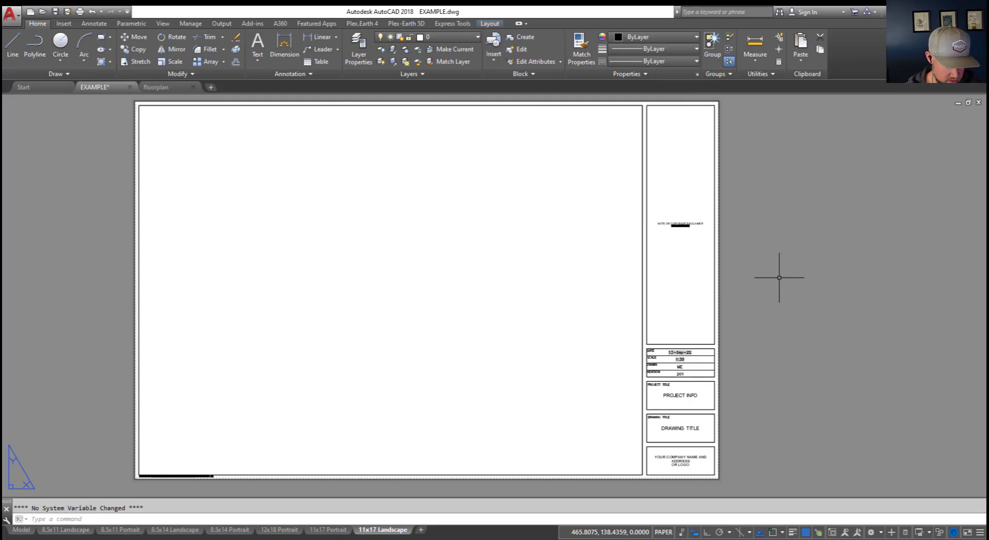
- Open DesignCenter with Ctrl+2 and list the 16 blocks of floorplan.dwg under Open Drawings
key("ctrl+2")
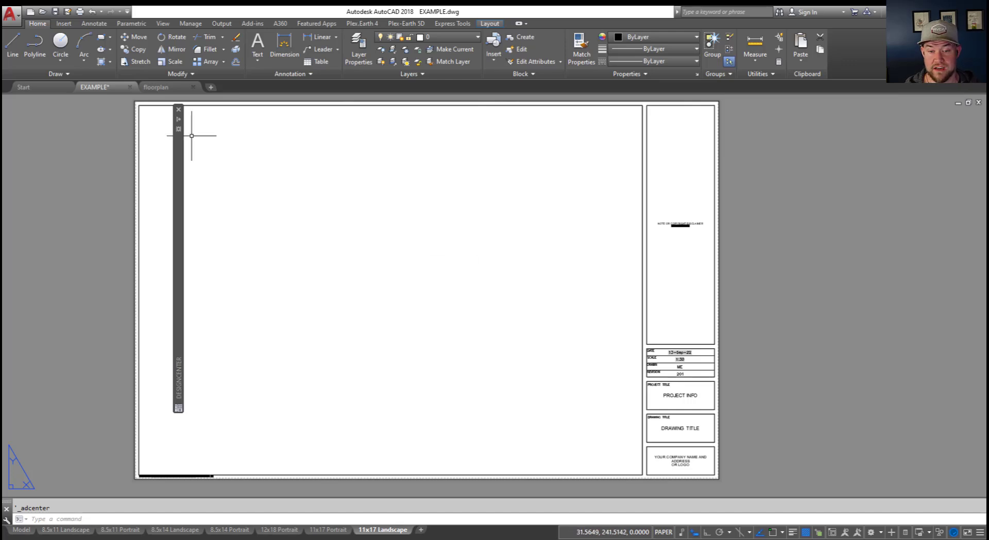
left_click(178, 124)
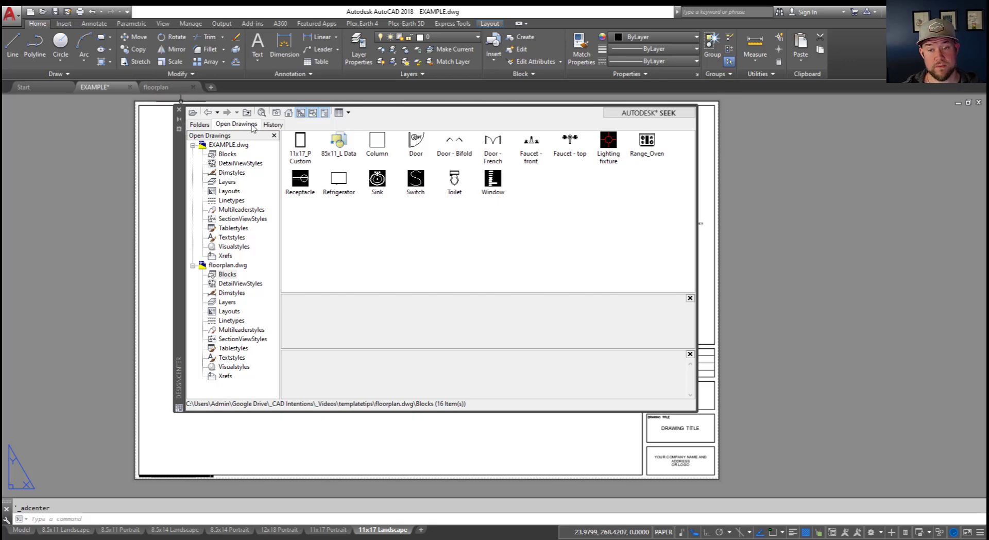
left_click(245, 127)
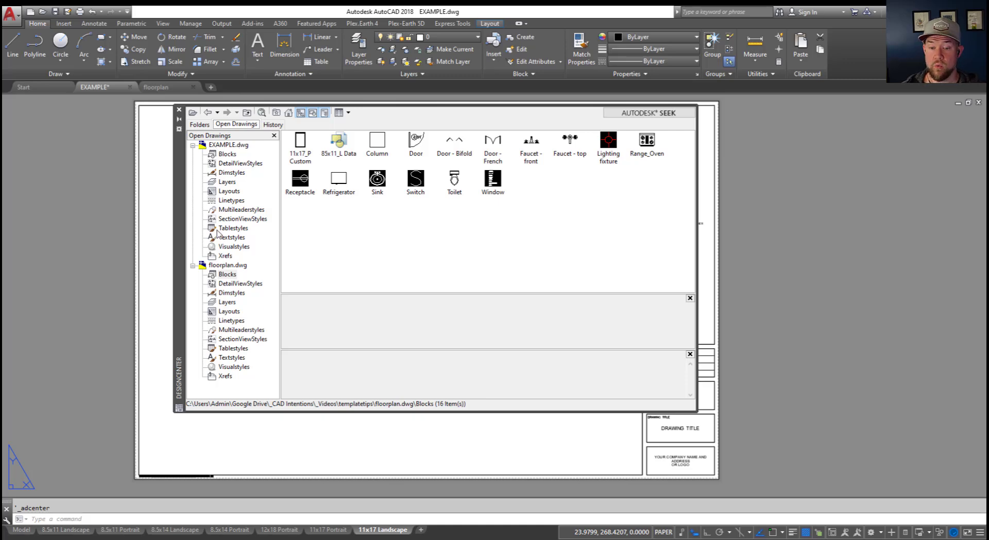
left_click(229, 145)
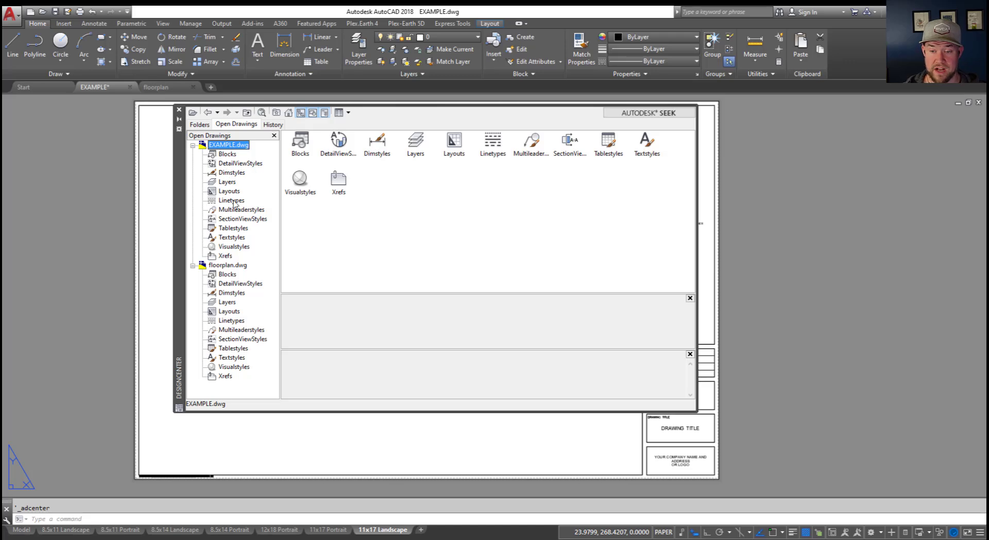
left_click(226, 265)
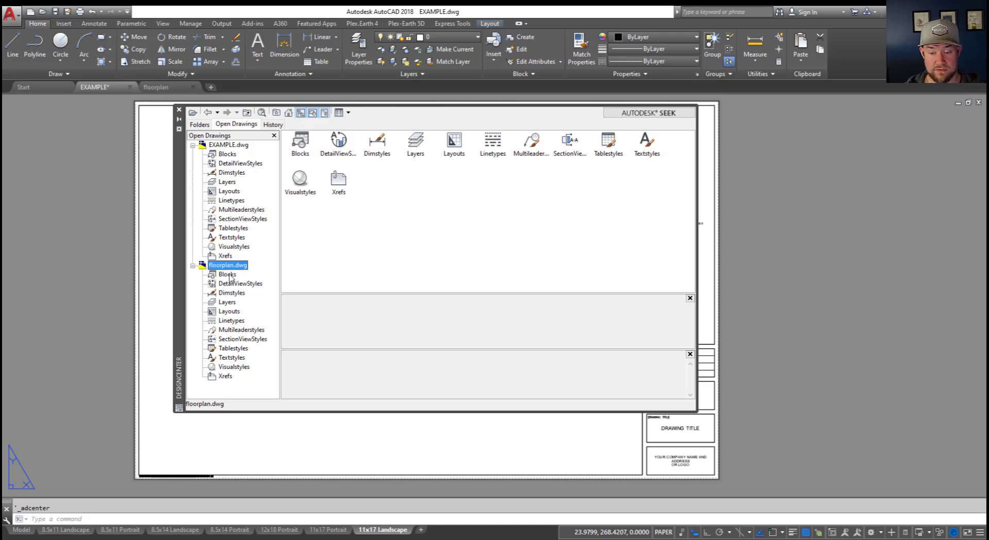
left_click(227, 275)
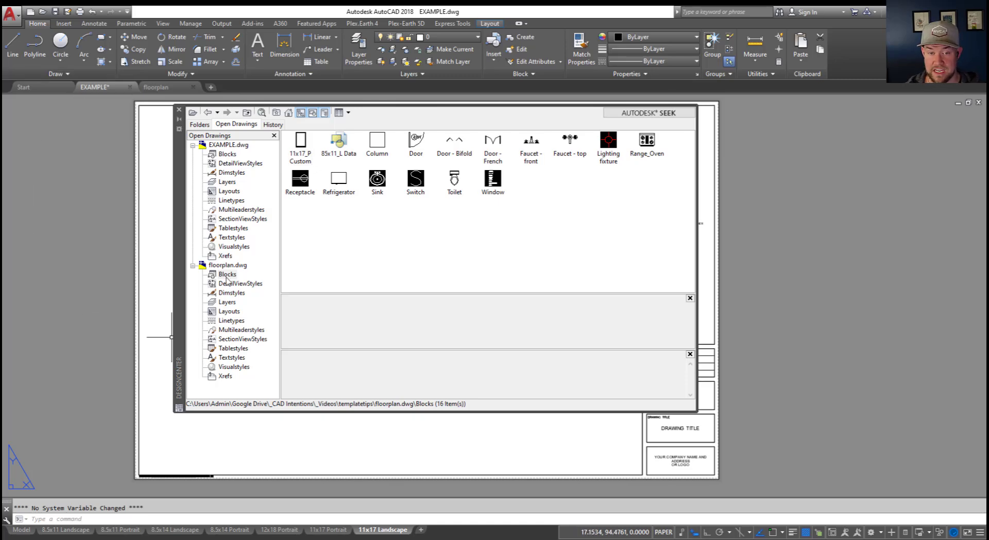
key("Escape")
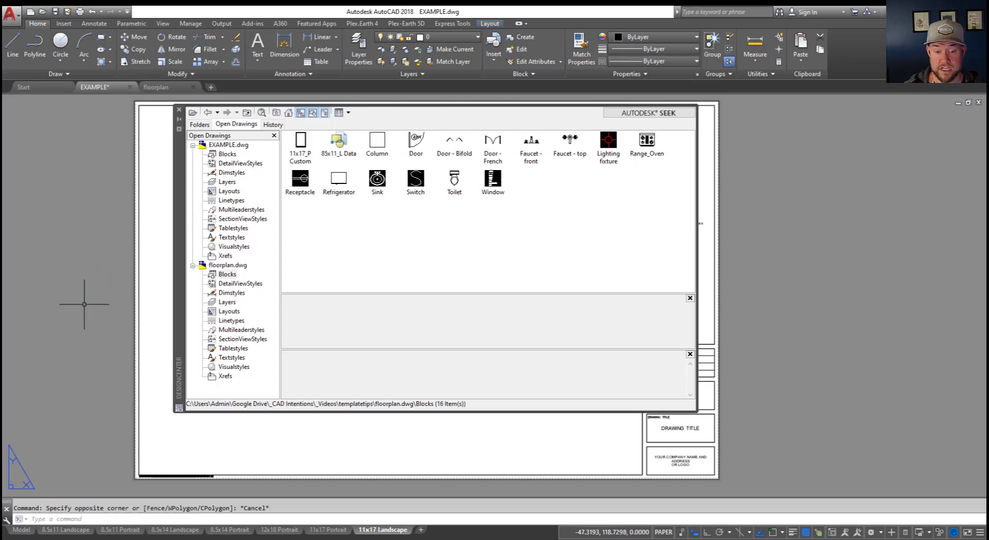
- Switch to model space and insert the Window block at 0,0,0 with default attributes
type("model")
key("Return")
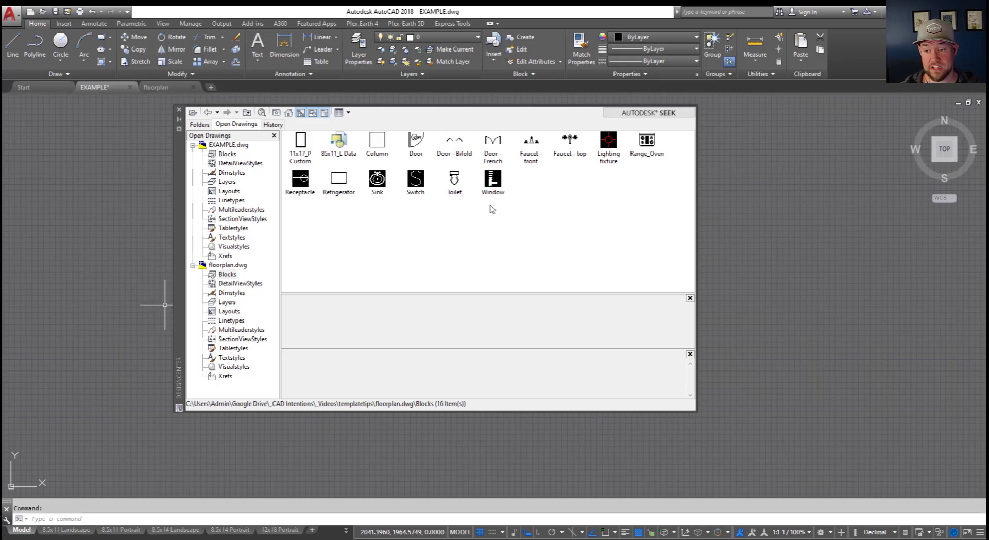
left_click(494, 184)
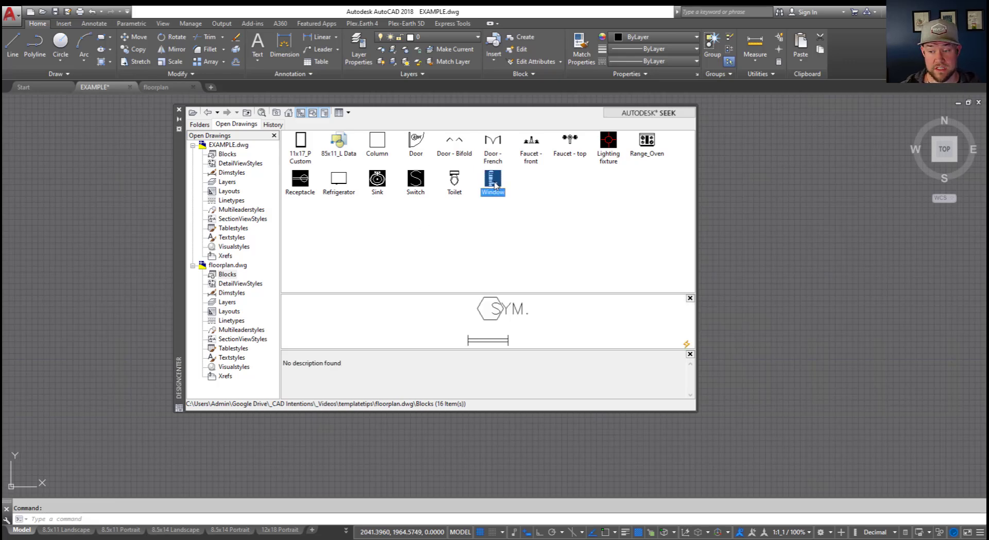
right_click(494, 184)
left_click(524, 190)
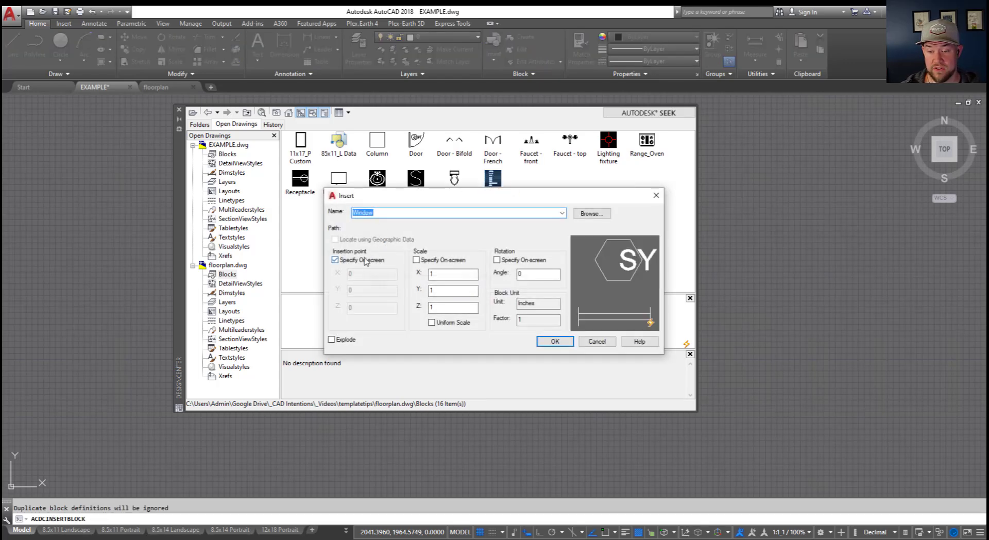
left_click(363, 260)
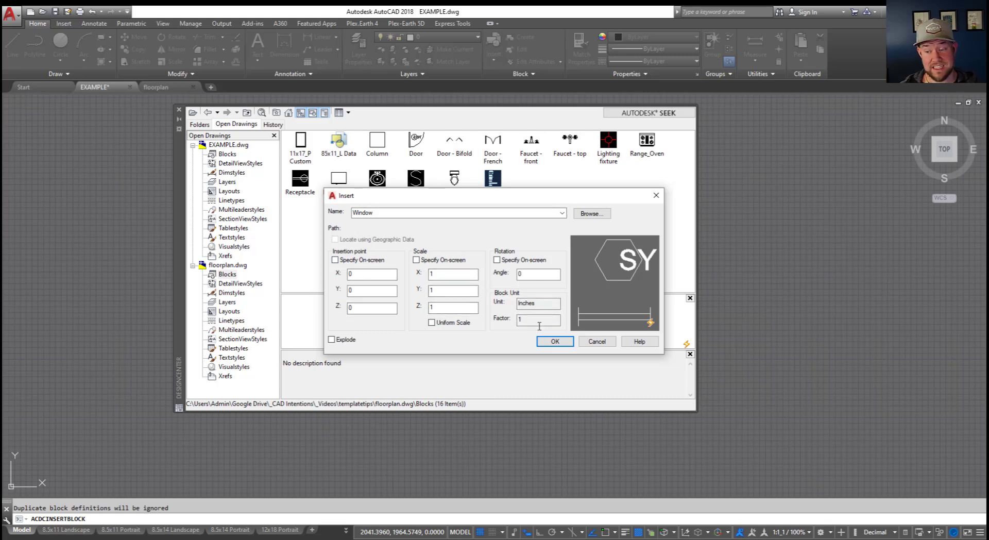
left_click(554, 341)
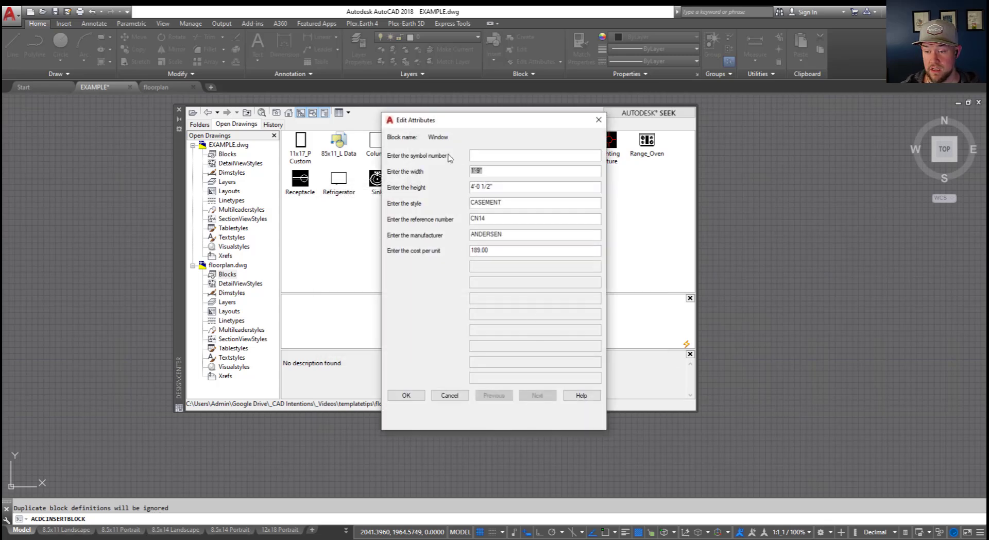
left_click(407, 395)
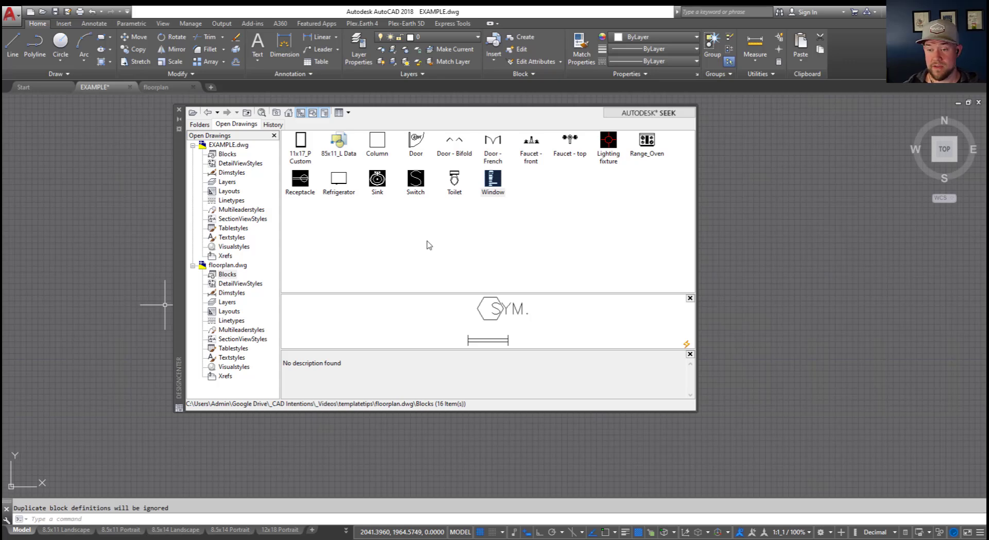
key("Escape")
left_click(466, 225)
- Insert the Toilet and Switch blocks the same way, then close DesignCenter
right_click(450, 189)
left_click(469, 193)
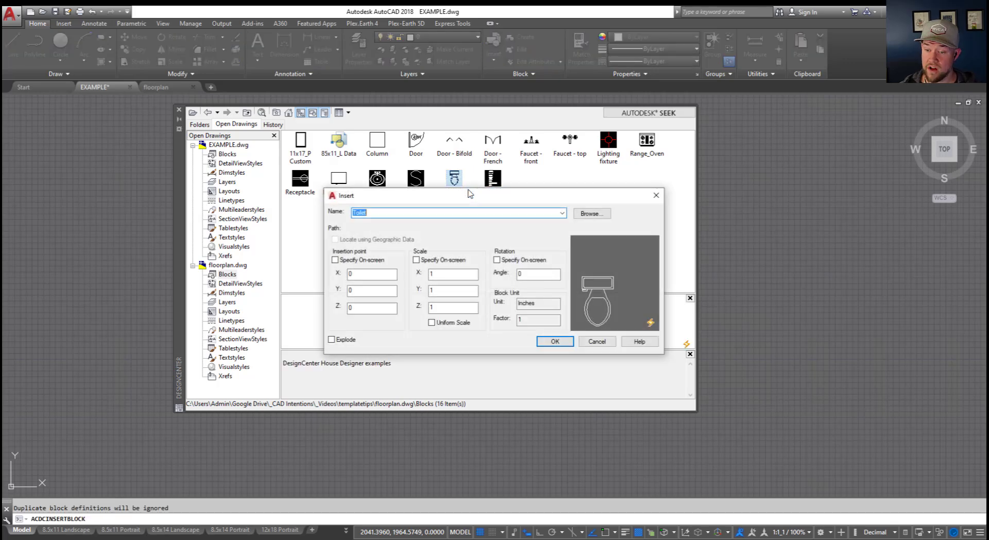
left_click(555, 341)
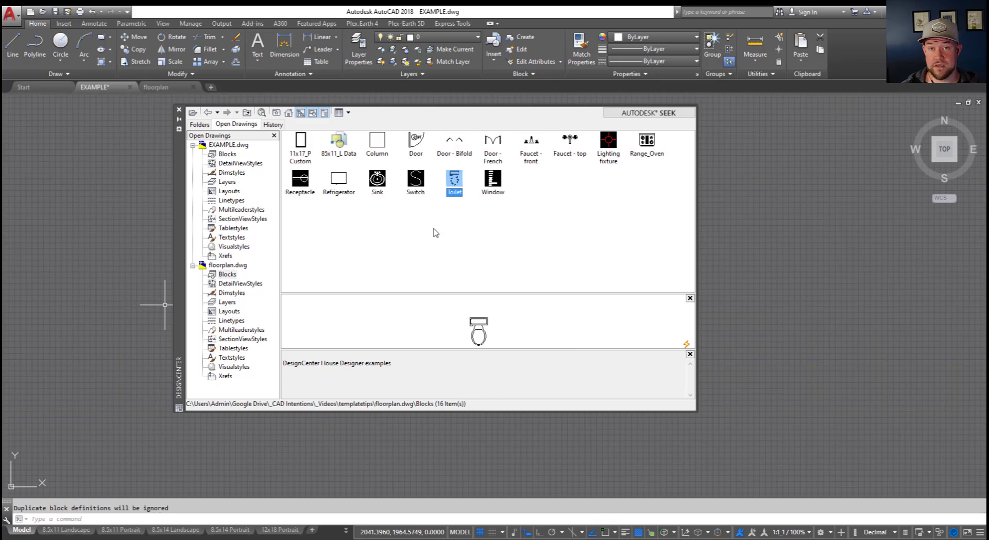
right_click(419, 186)
left_click(449, 194)
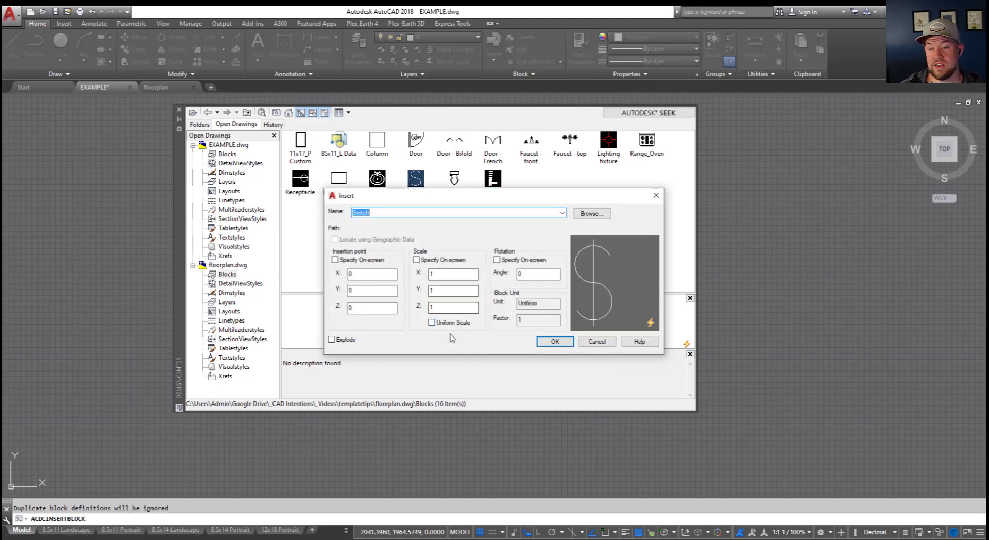
left_click(552, 340)
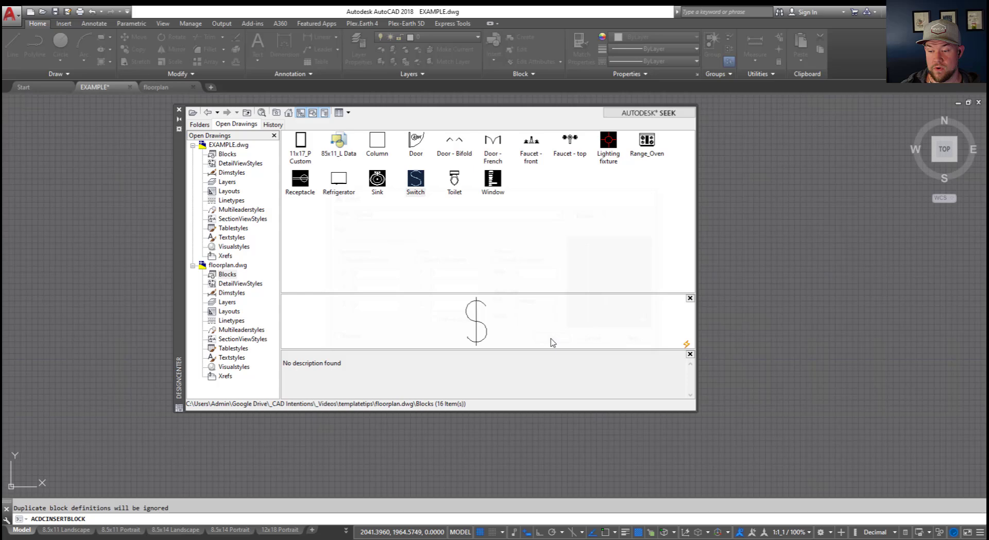
left_click(180, 110)
- Start inserting the Toilet block, then bring up the list of all layouts
type("i")
key("Return")
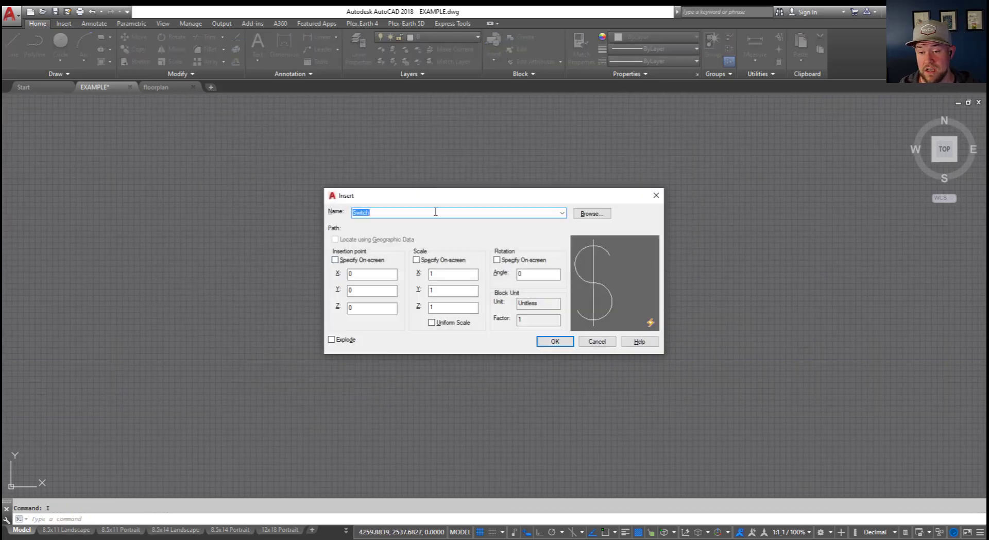
left_click(562, 213)
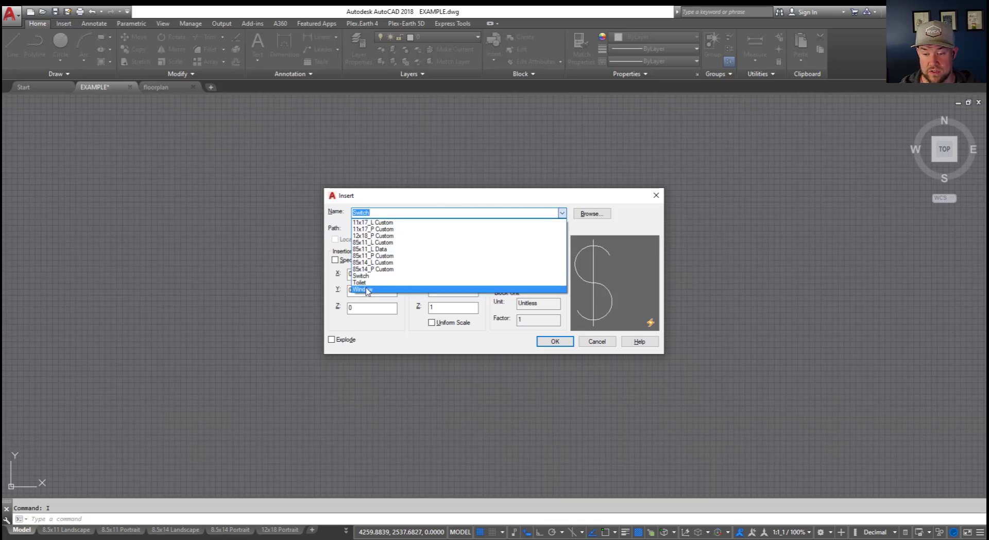
left_click(365, 283)
key("Return")
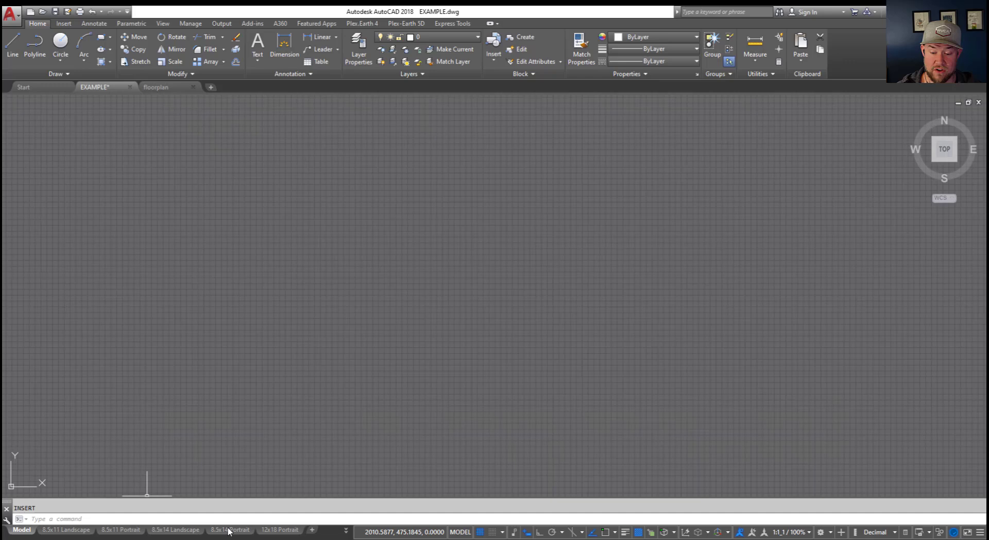
left_click(346, 530)
- Switch to the 11x17 Landscape layout and pan and zoom out to show the whole sheet
left_click(375, 516)
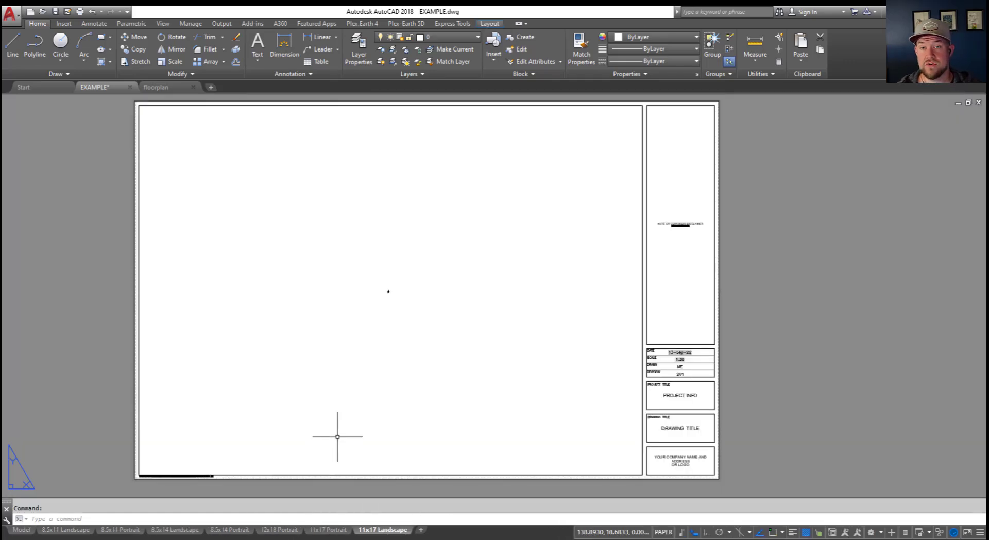
middle_click_drag(400, 307, 417, 318)
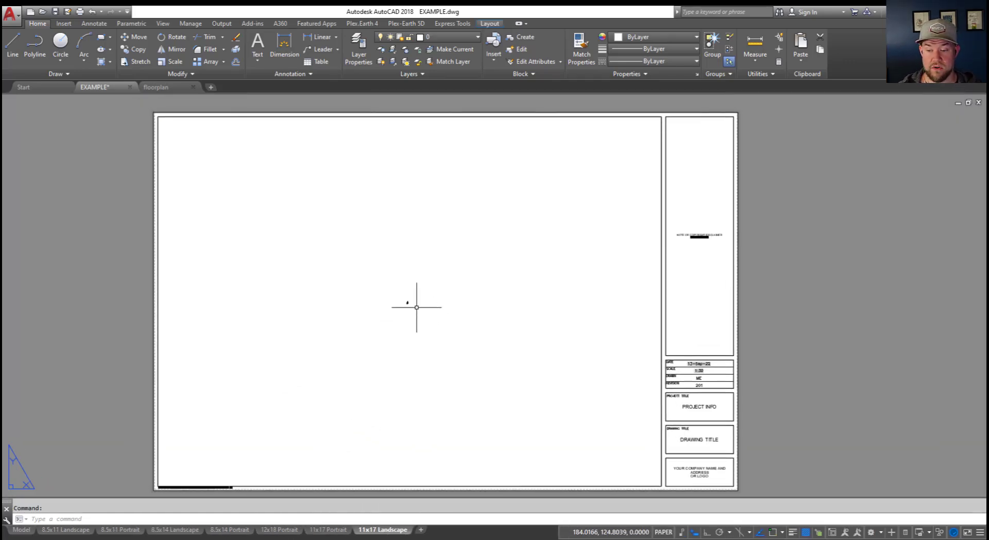
scroll(384, 273, "down", 4)
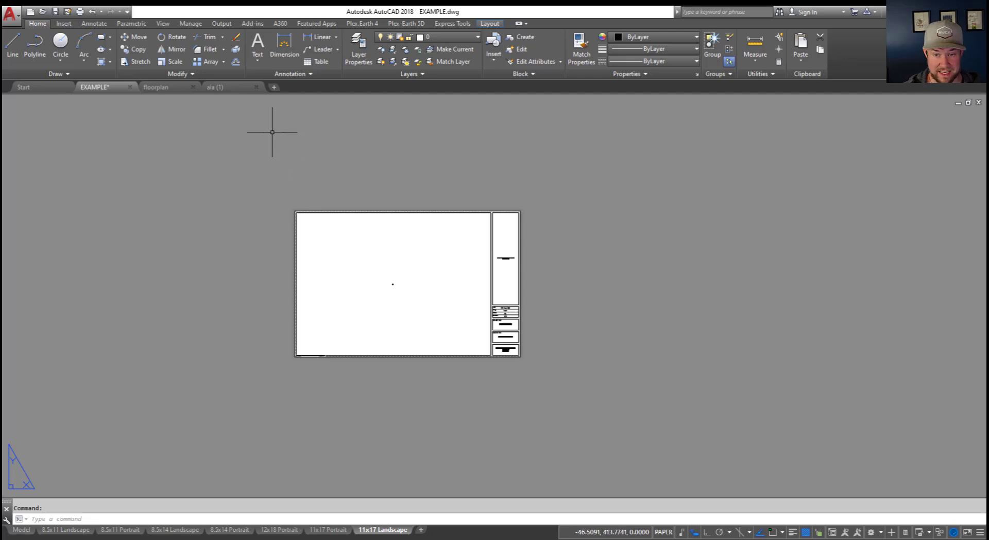
mouse_move(224, 89)
left_click(192, 261)
left_click(219, 88)
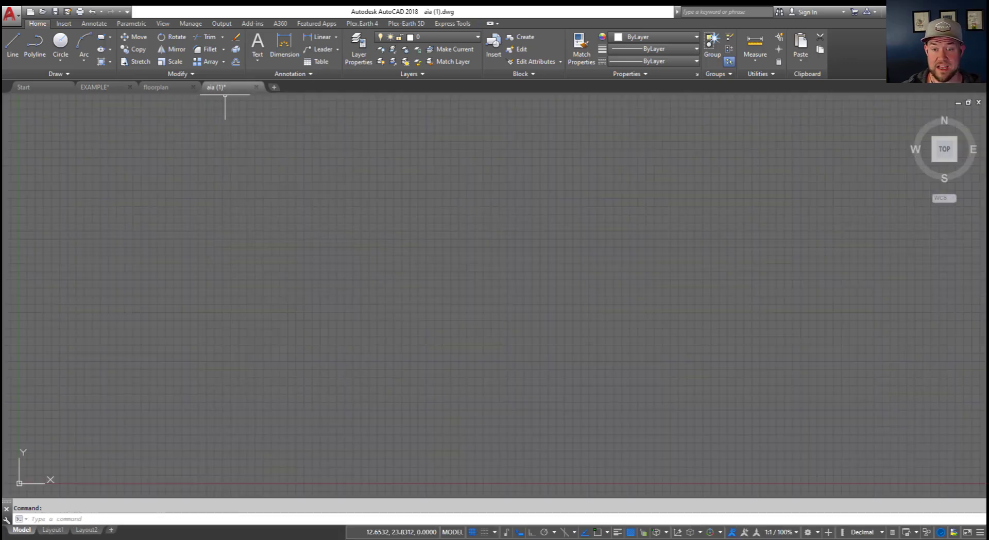
left_click(441, 38)
scroll(450, 188, "down", 3)
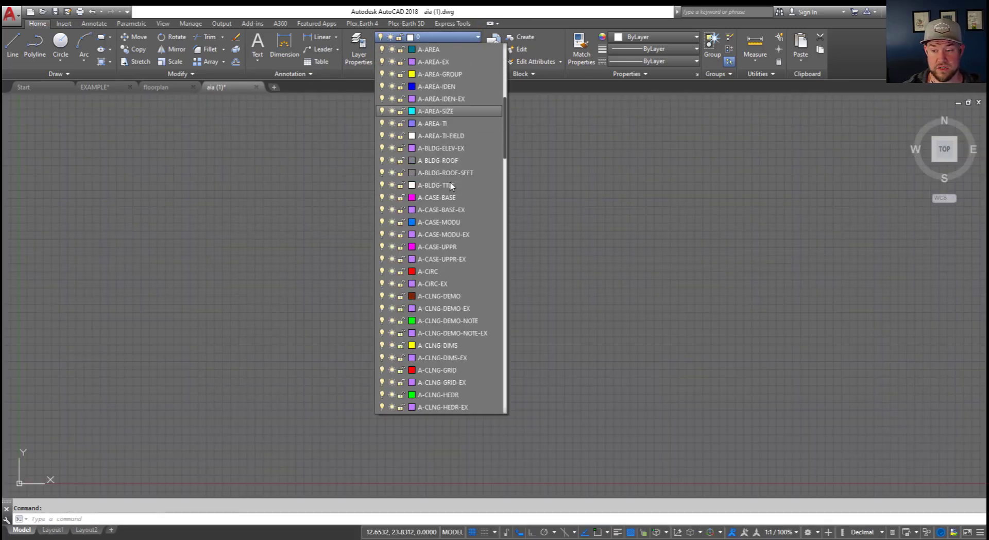
scroll(450, 189, "down", 15)
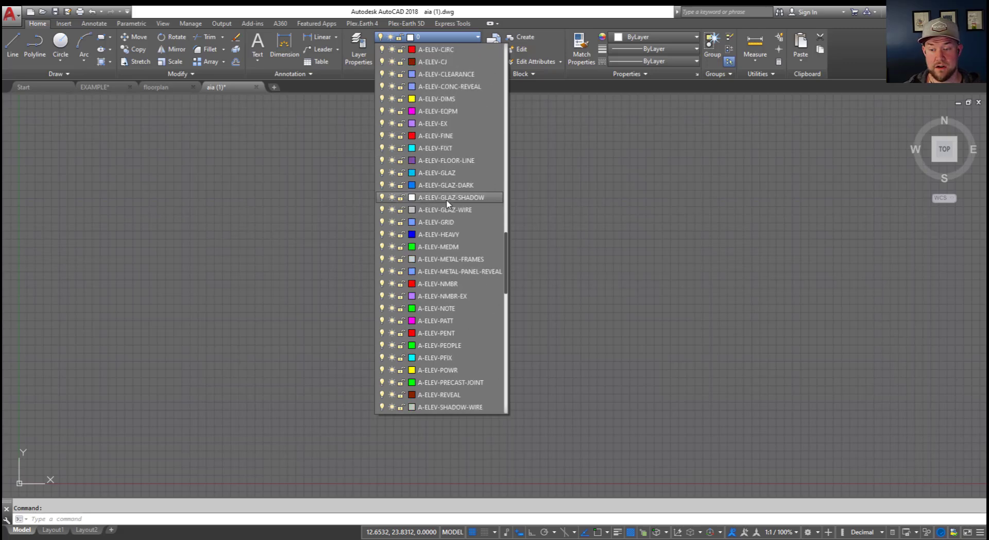
left_click(249, 172)
left_click(170, 157)
left_click(114, 128)
left_click(113, 87)
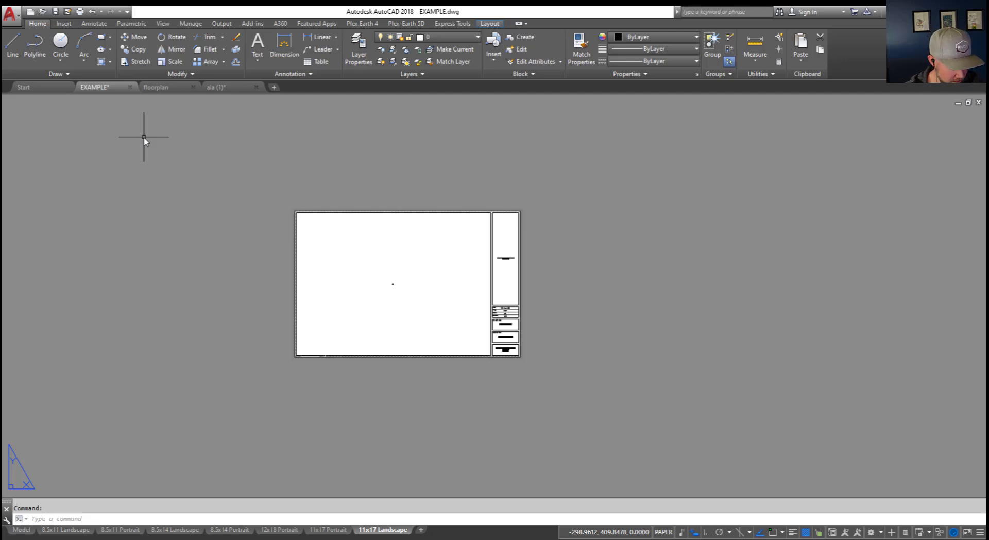
- Open DesignCenter and browse to the Layers list of aia (1).dwg
key("ctrl+2")
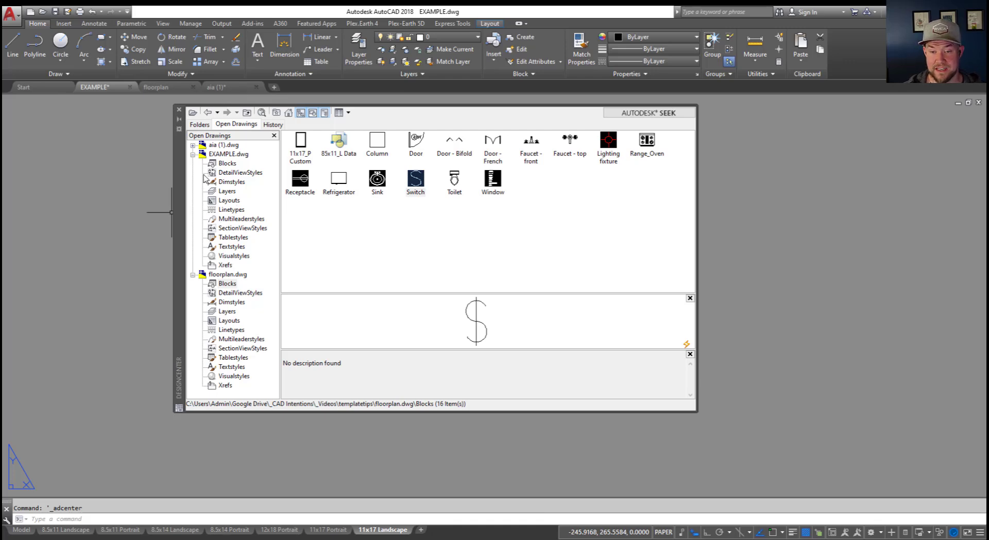
left_click(193, 275)
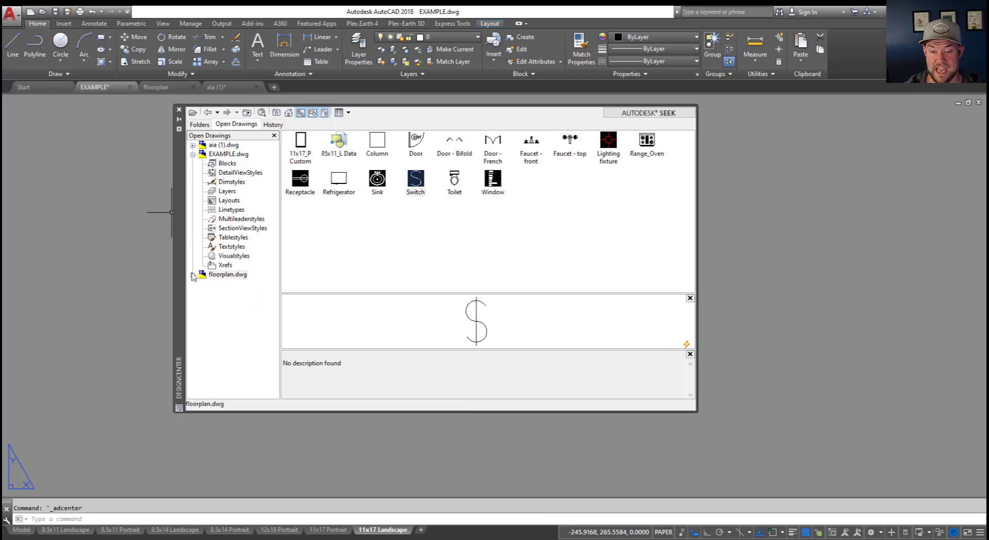
left_click(193, 145)
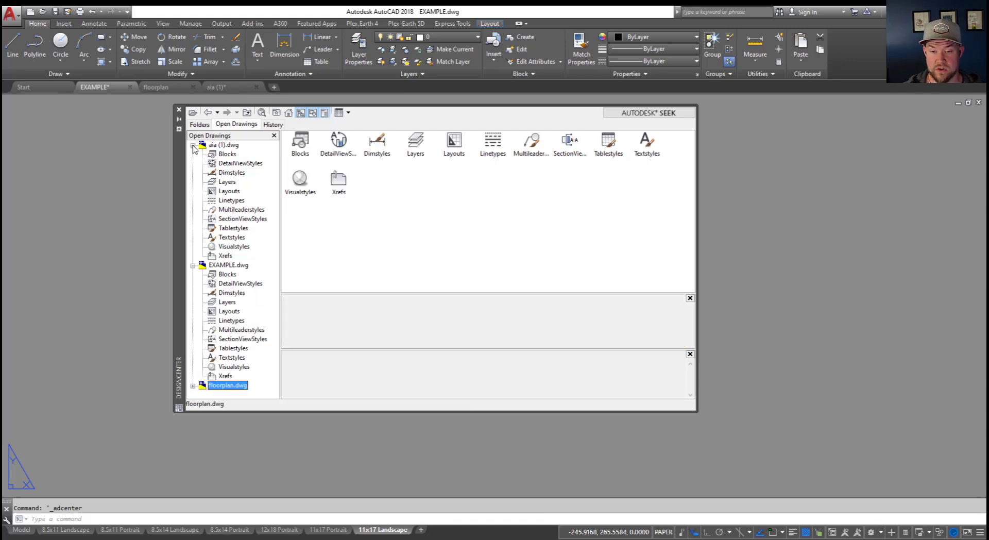
left_click(233, 182)
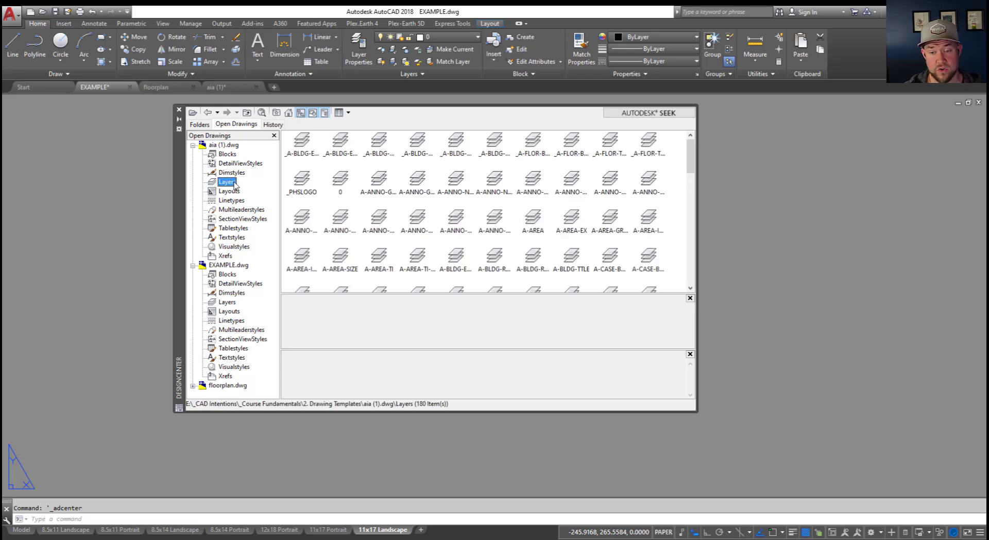
- Select all layers through H-UTILITY and add them to EXAMPLE.dwg
left_click(308, 150)
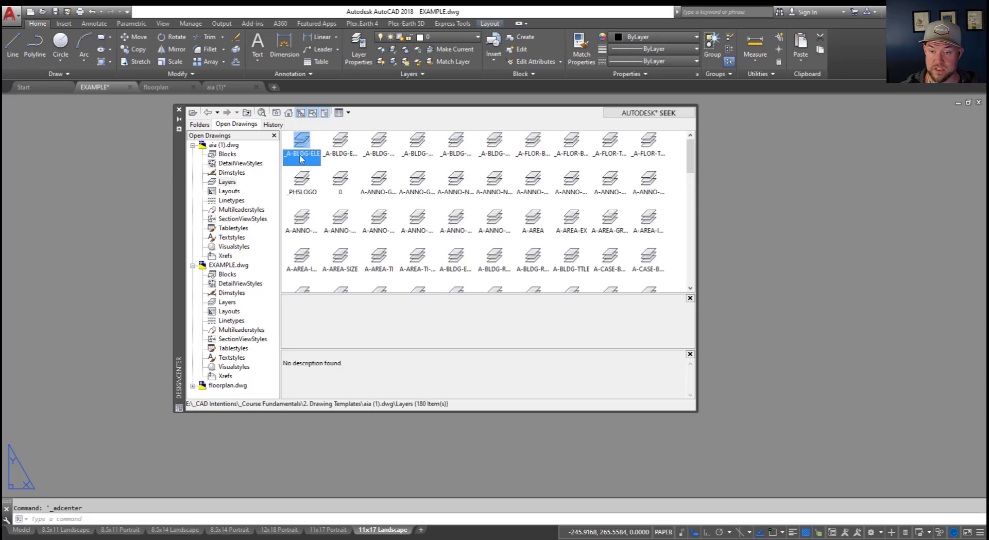
scroll(606, 219, "down", 5)
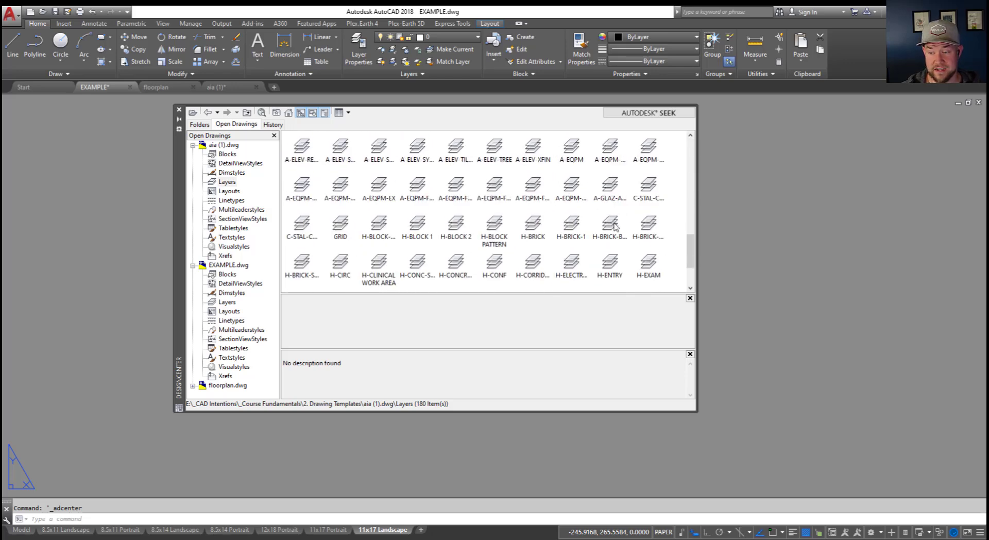
scroll(617, 228, "down", 1)
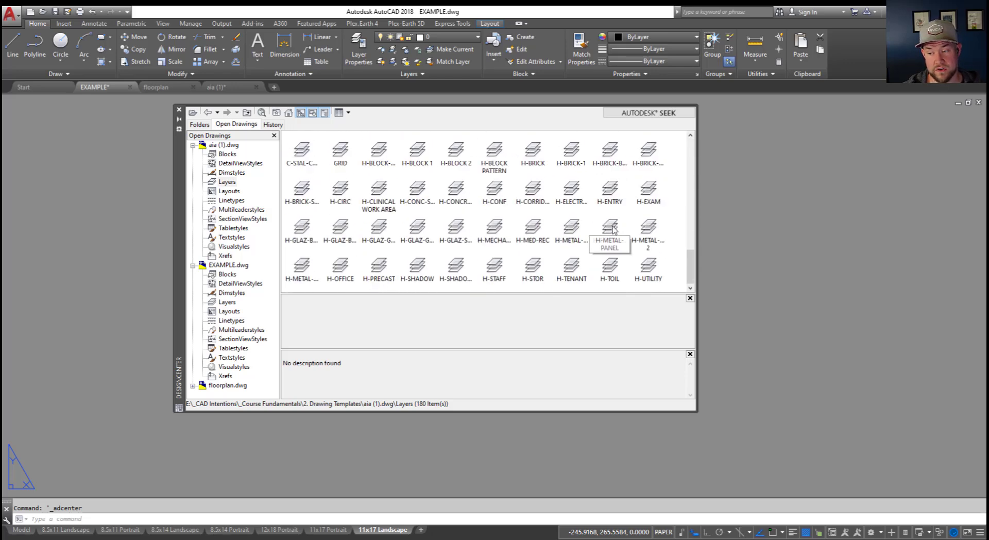
left_click(646, 273, "shift")
scroll(475, 227, "up", 4)
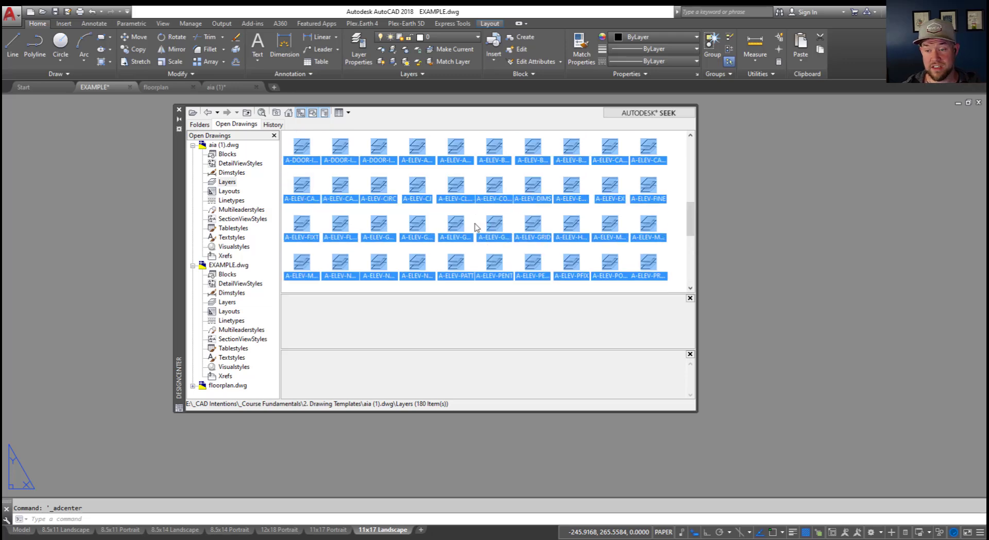
scroll(474, 227, "down", 4)
right_click(460, 238)
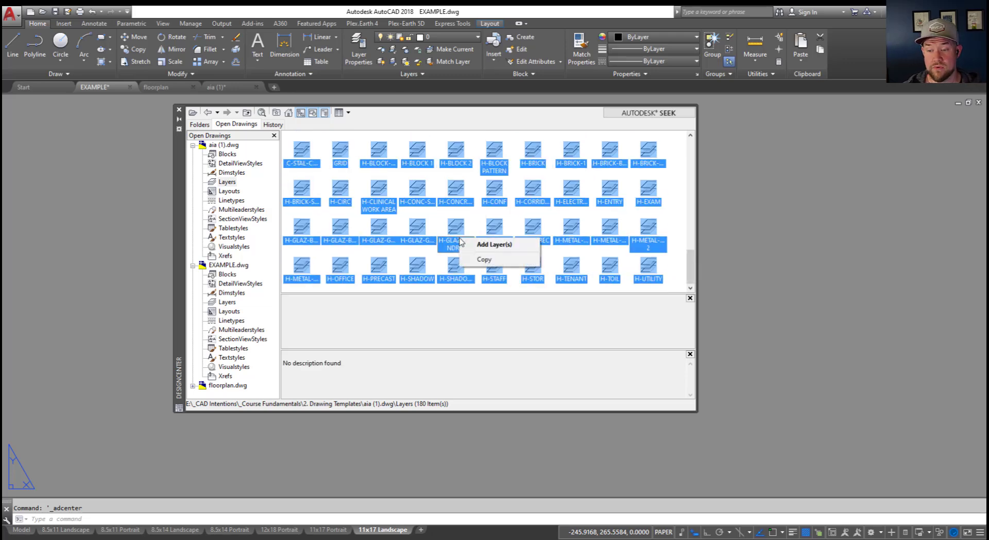
left_click(494, 246)
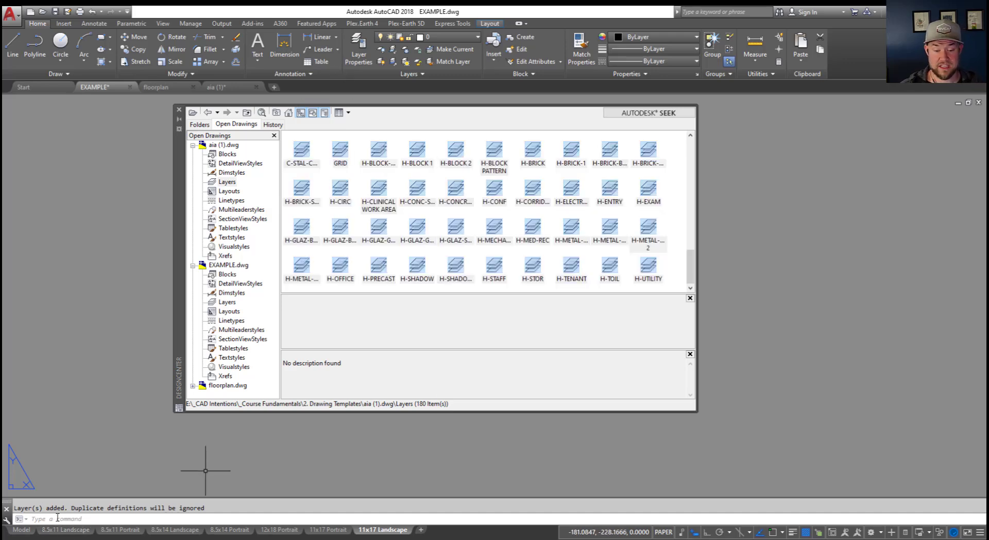
- Check the Layer dropdown for imported layers like A-AREA without changing layer
left_click(154, 454)
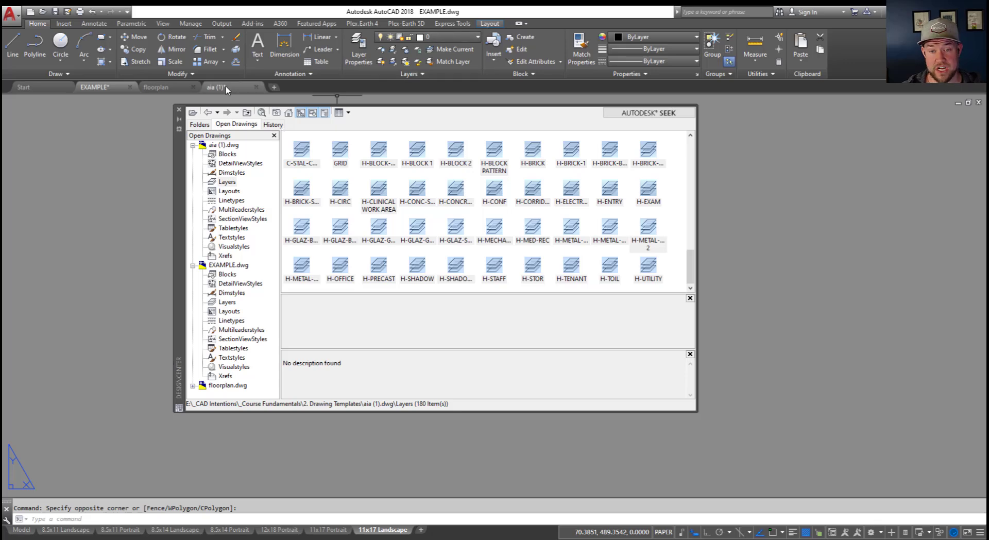
left_click(443, 37)
scroll(445, 209, "up", 1)
scroll(444, 210, "down", 6)
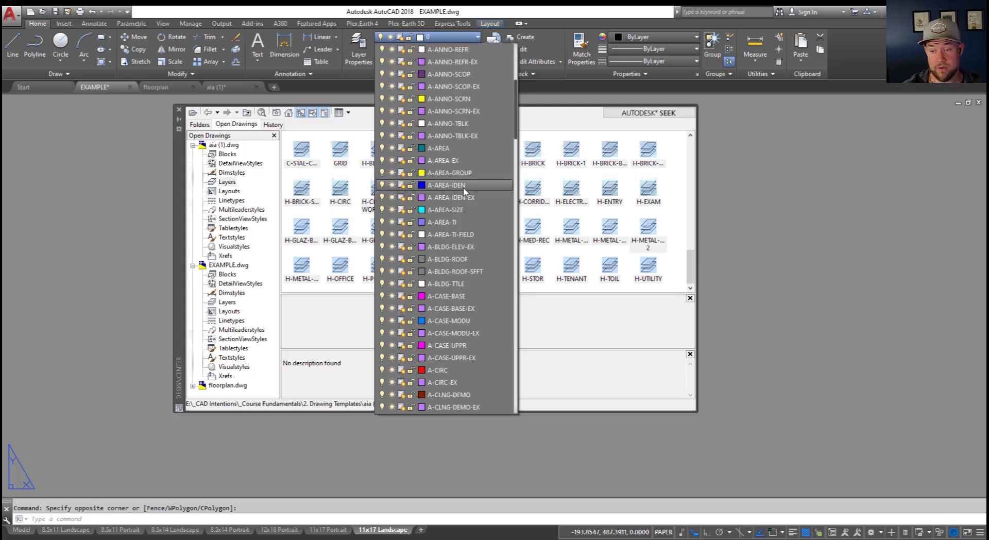
scroll(425, 198, "down", 2)
key("Escape")
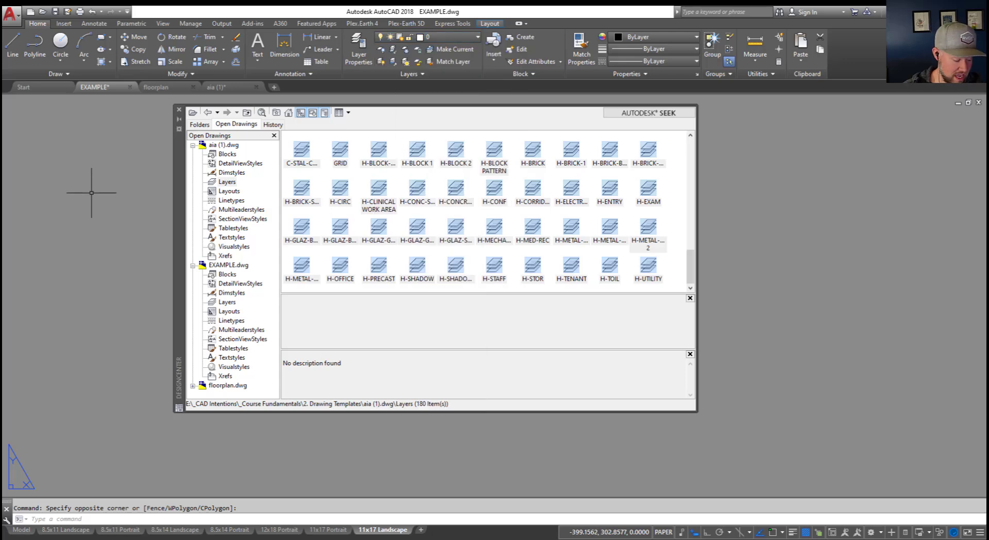
key("Escape")
- Close the DesignCenter palette and cancel the stray selection
left_click(179, 110)
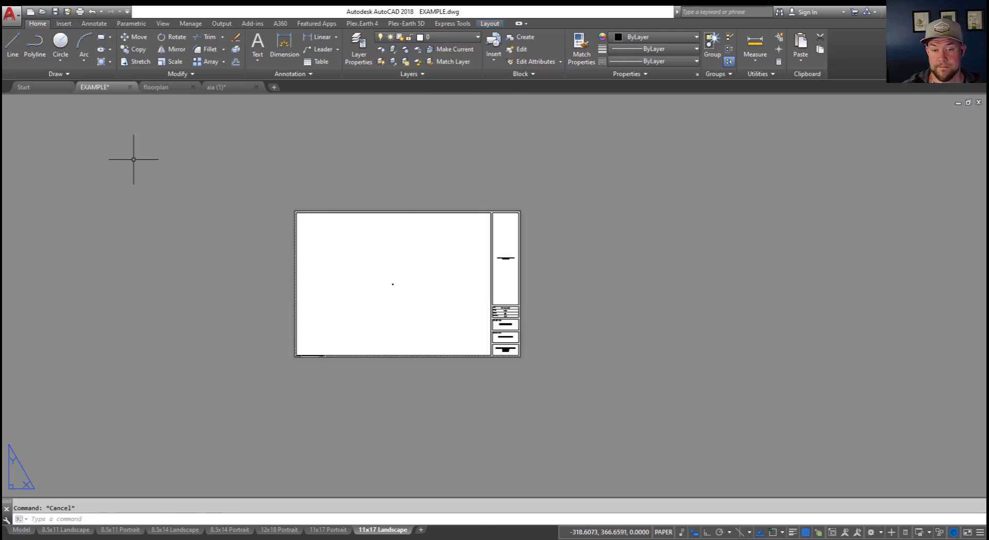
left_click(134, 159)
key("Escape")
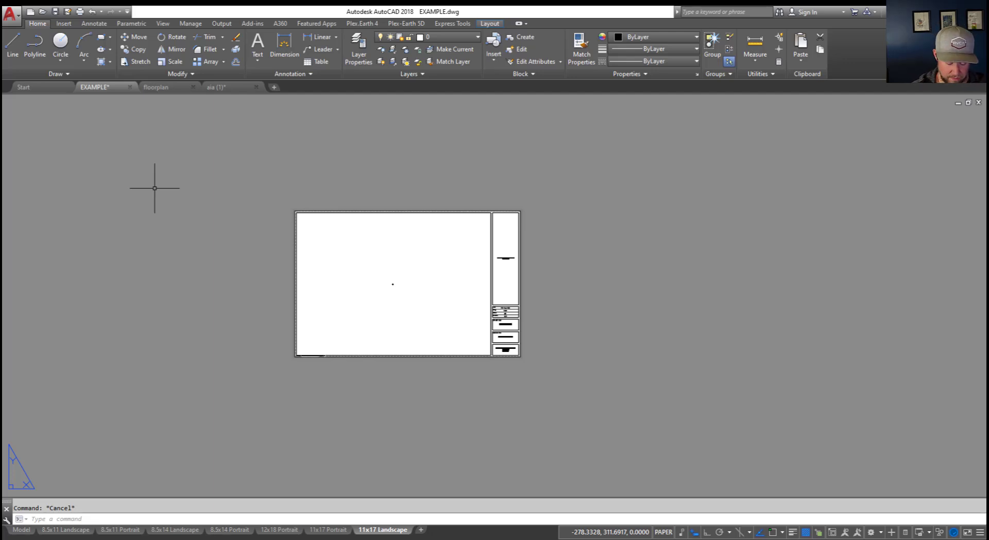
type("ins")
key("Return")
key("ctrl+p")
left_click(618, 169)
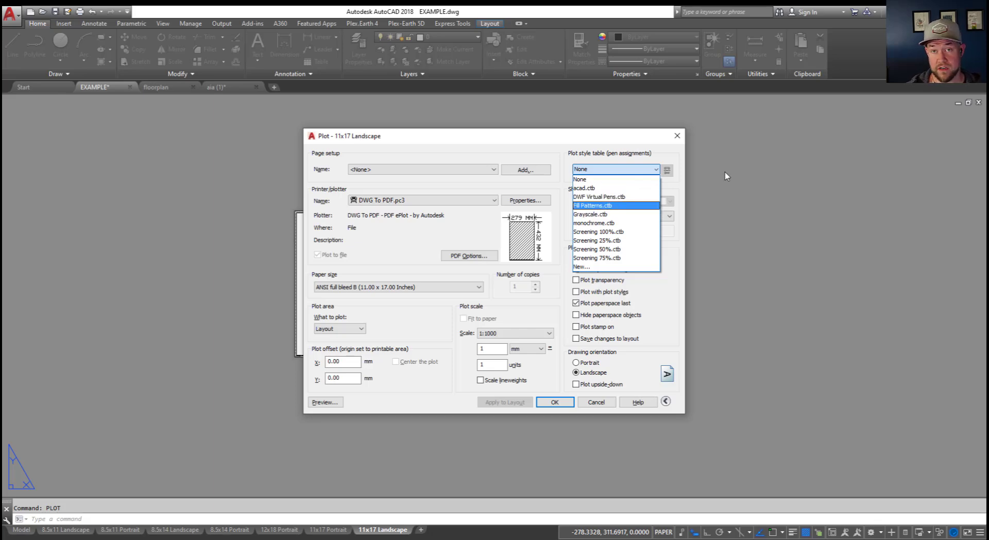
left_click(676, 135)
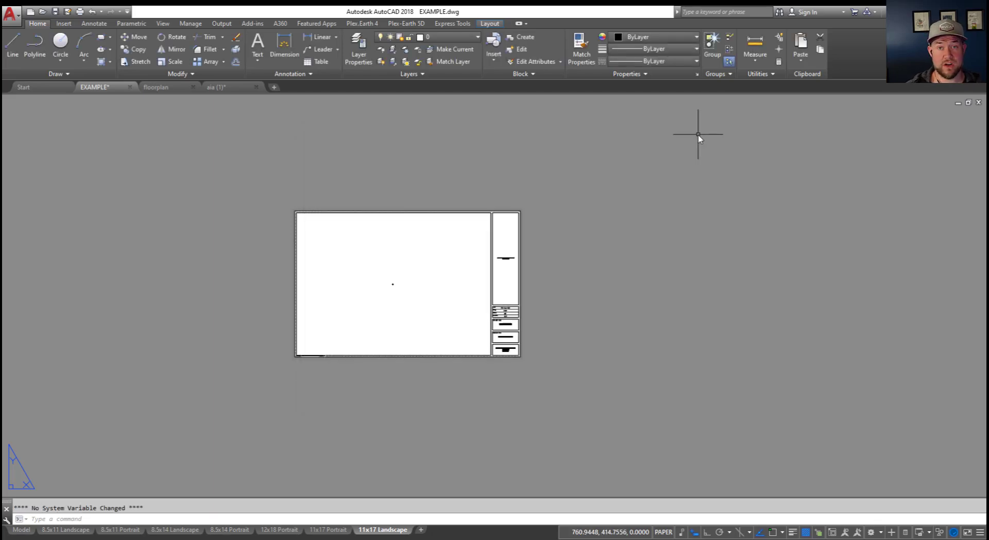